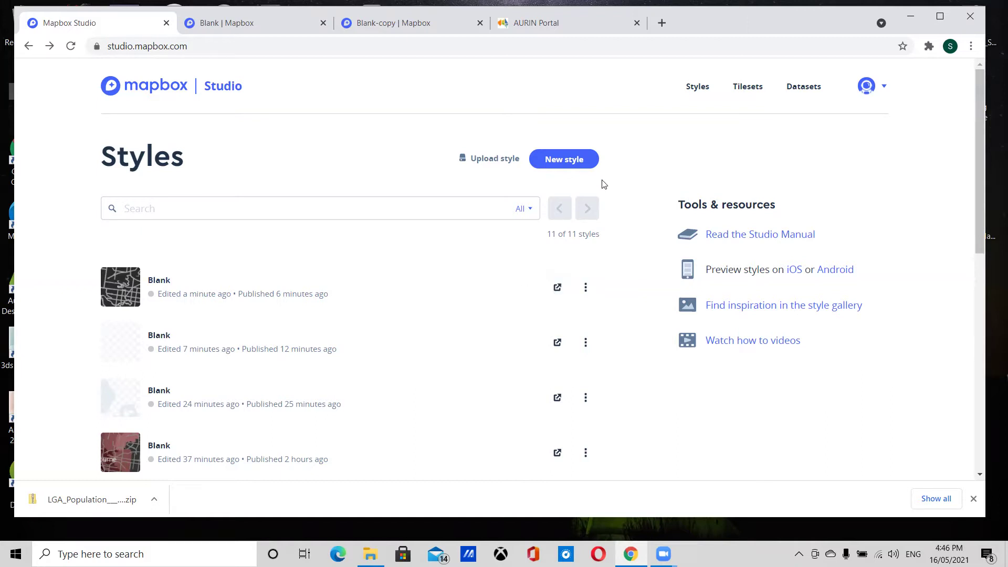
- Create a new map style from the Blank template and open it for customizing
{"action": "left_click", "coordinate": [572, 164]}
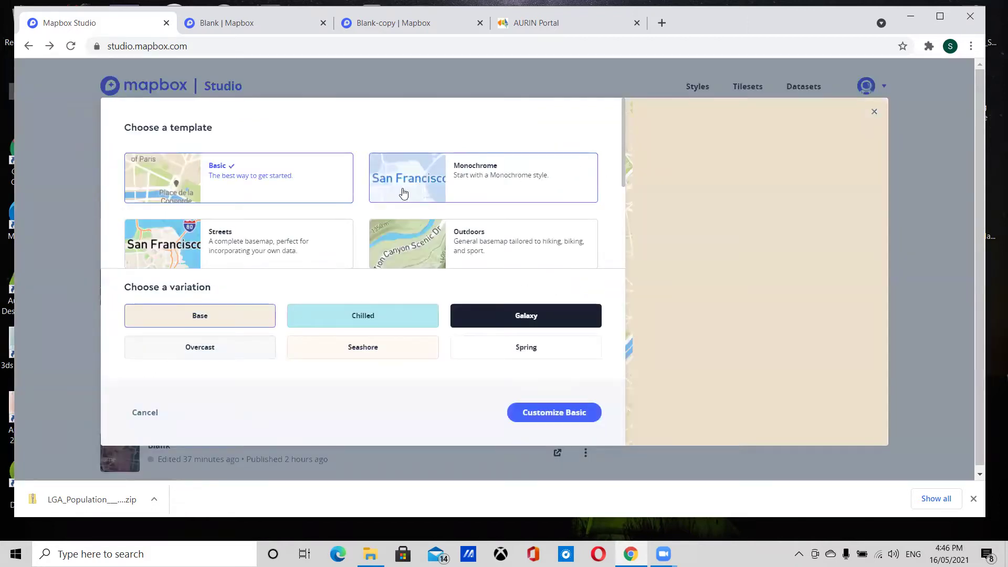
{"action": "scroll", "coordinate": [286, 218], "scroll_direction": "down", "scroll_amount": 2}
{"action": "scroll", "coordinate": [286, 218], "scroll_direction": "up", "scroll_amount": 1}
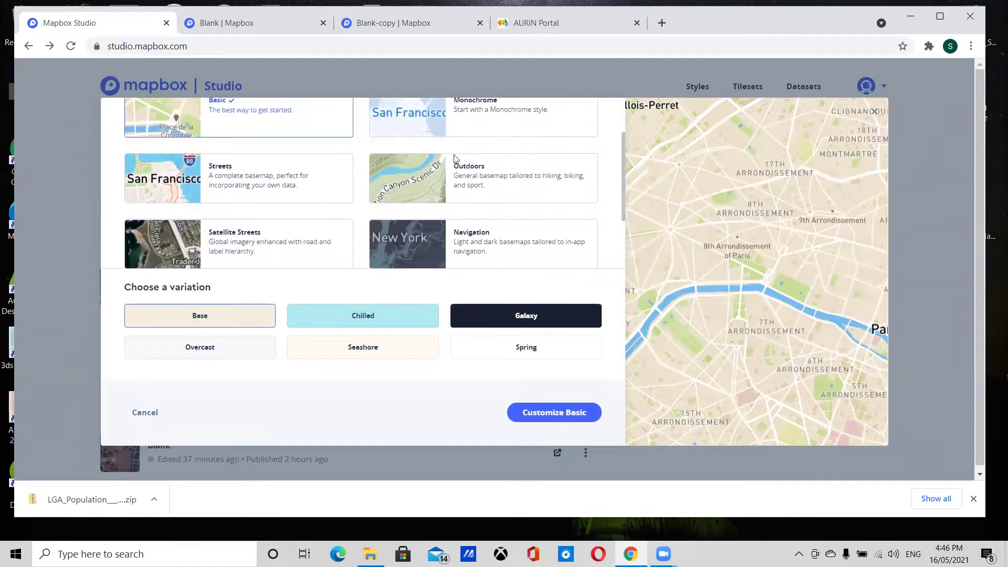
{"action": "scroll", "coordinate": [364, 138], "scroll_direction": "up", "scroll_amount": 1}
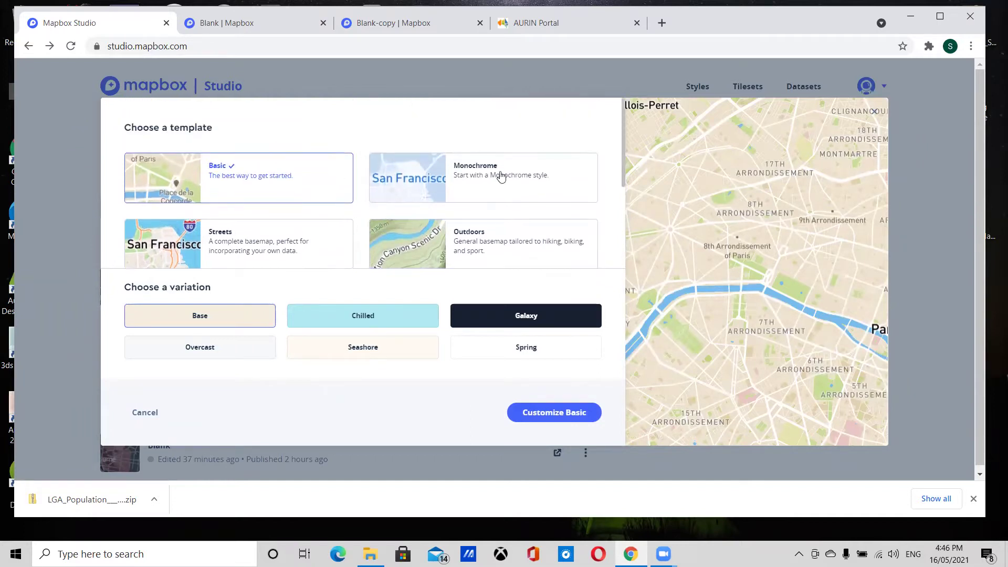
{"action": "scroll", "coordinate": [164, 168], "scroll_direction": "down", "scroll_amount": 3}
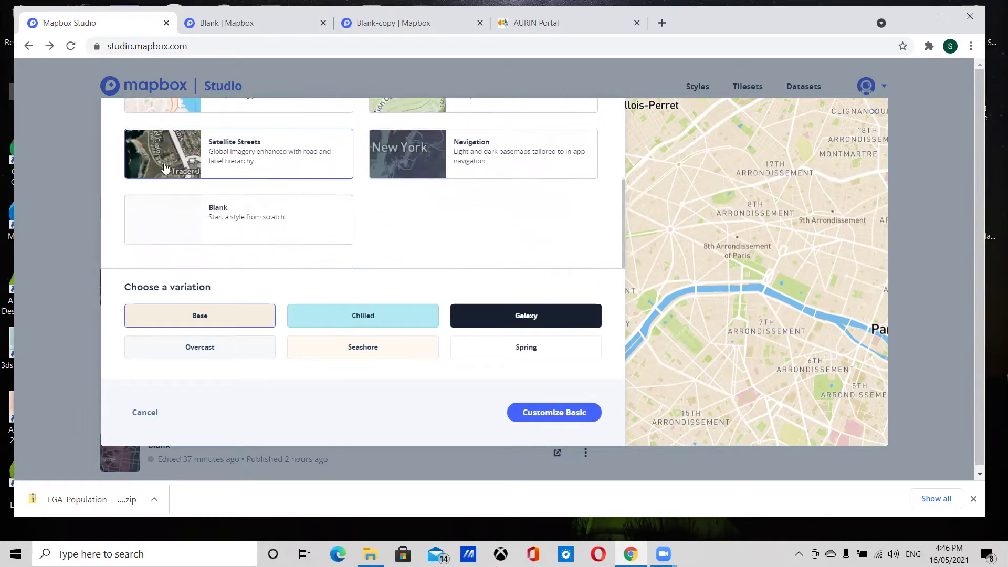
{"action": "left_click", "coordinate": [194, 221]}
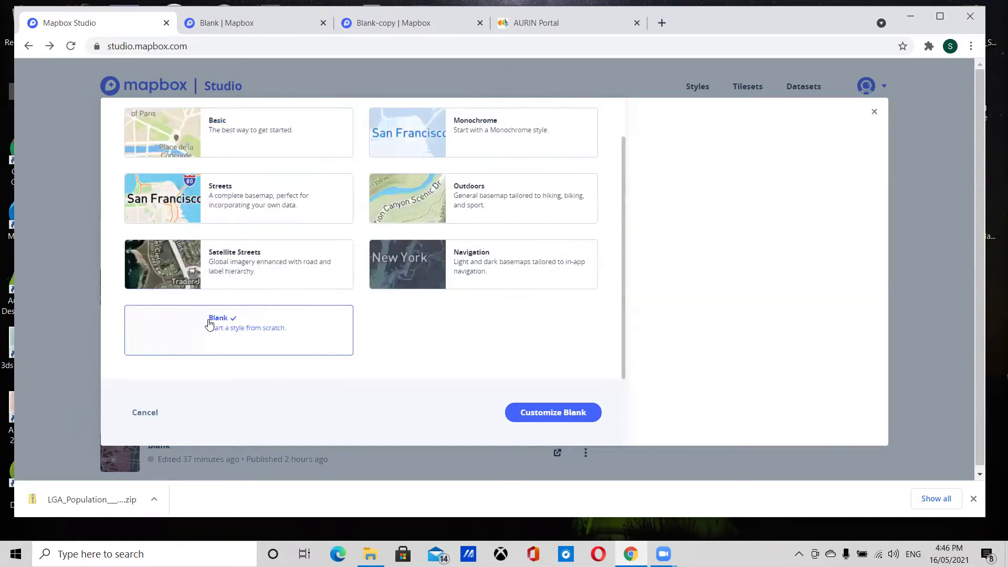
{"action": "left_click", "coordinate": [550, 411]}
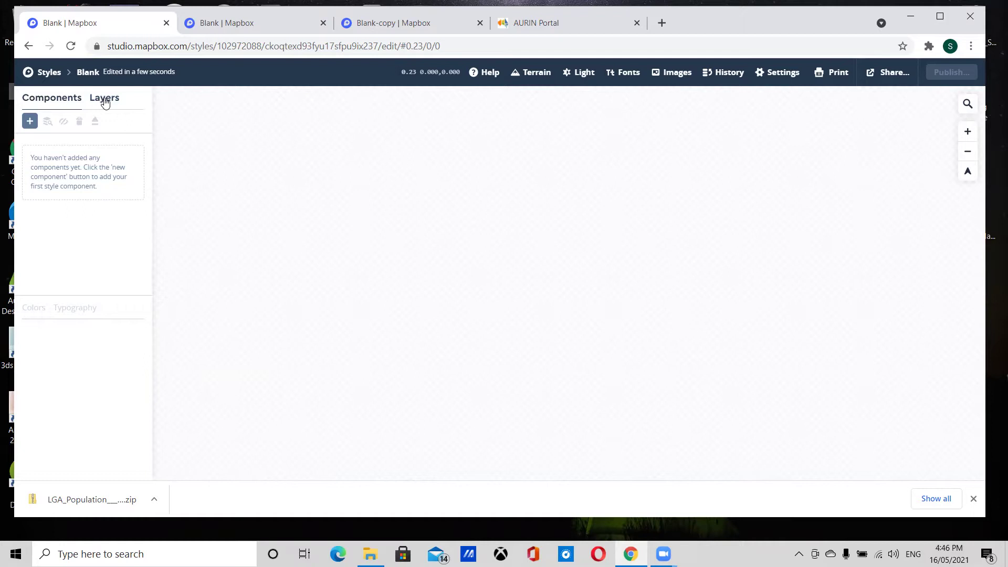
- Add a layer to the style that uses the water data of the Mapbox Streets v8 source
{"action": "left_click", "coordinate": [105, 99]}
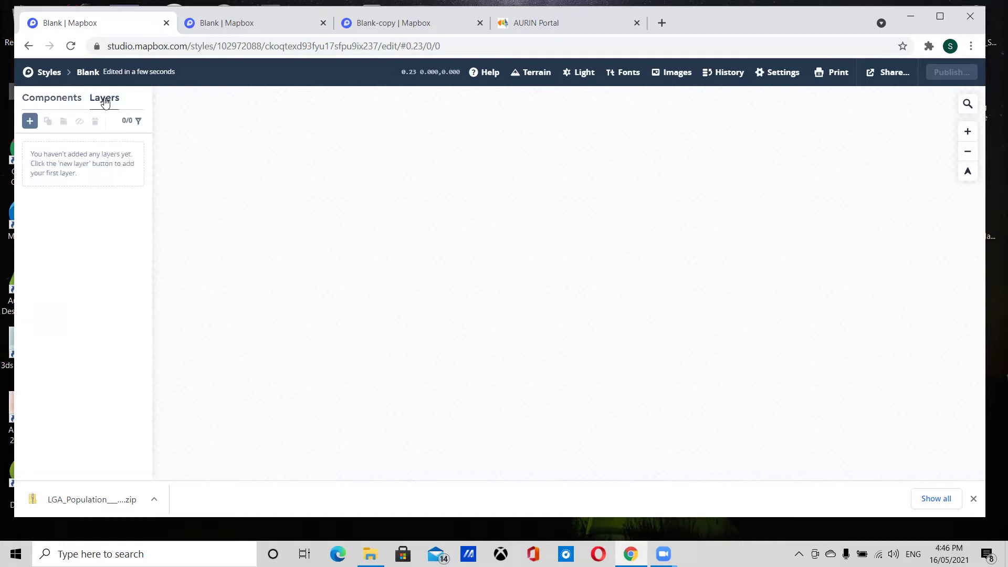
{"action": "left_click", "coordinate": [30, 120]}
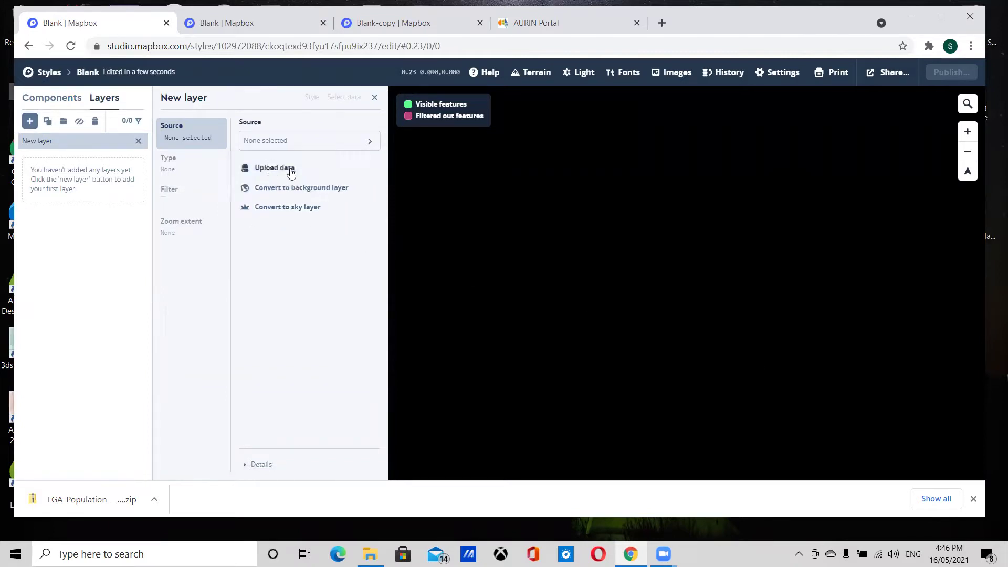
{"action": "left_click", "coordinate": [287, 143]}
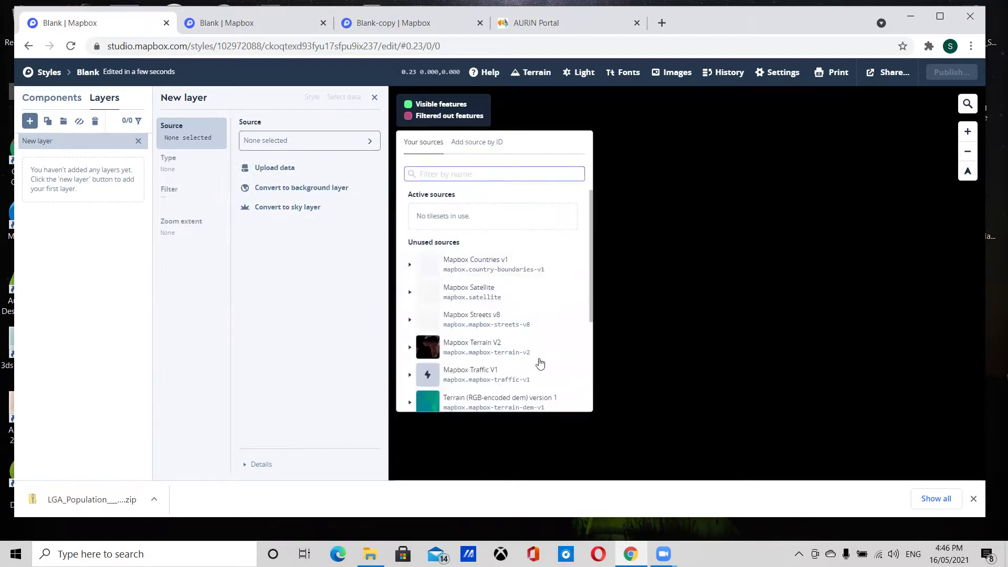
{"action": "scroll", "coordinate": [500, 271], "scroll_direction": "down", "scroll_amount": 2}
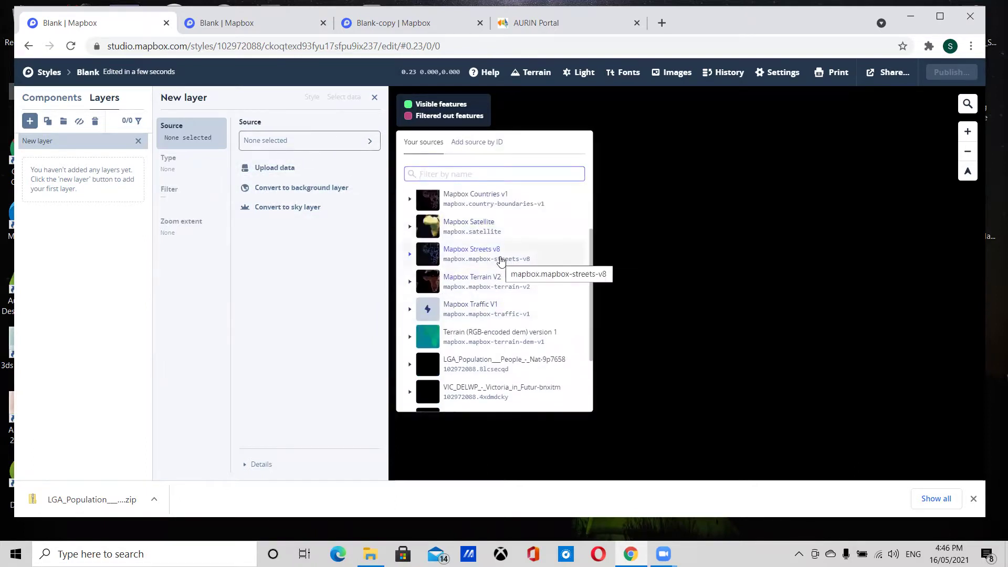
{"action": "left_click", "coordinate": [502, 262]}
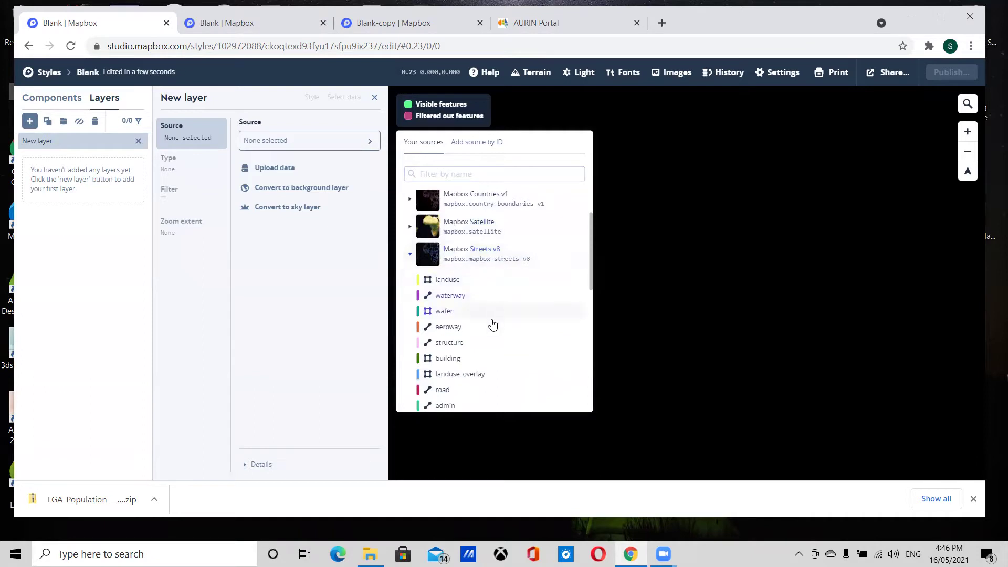
{"action": "scroll", "coordinate": [475, 366], "scroll_direction": "down", "scroll_amount": 2}
{"action": "scroll", "coordinate": [461, 315], "scroll_direction": "down", "scroll_amount": 2}
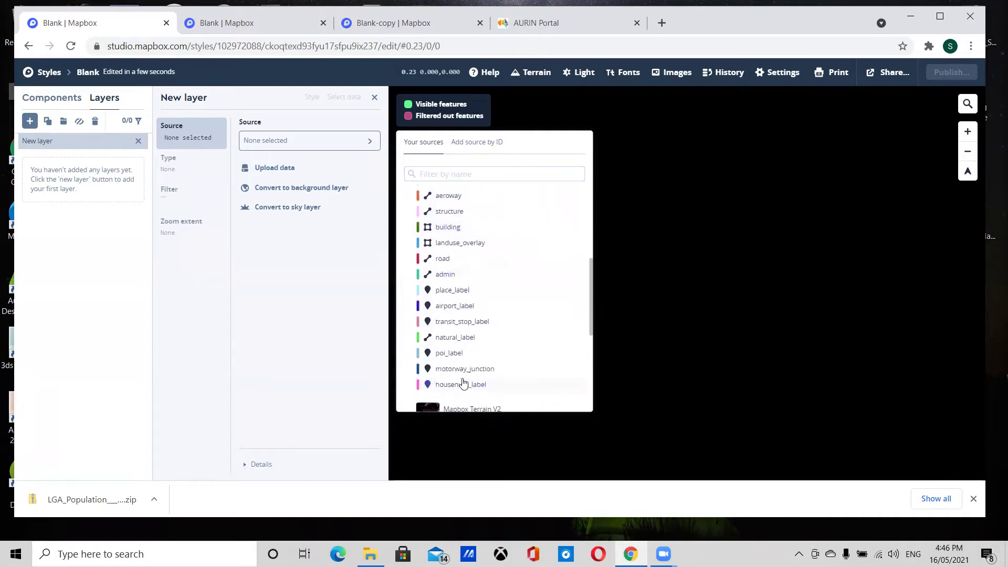
{"action": "scroll", "coordinate": [447, 306], "scroll_direction": "up", "scroll_amount": 4}
{"action": "left_click", "coordinate": [448, 252]}
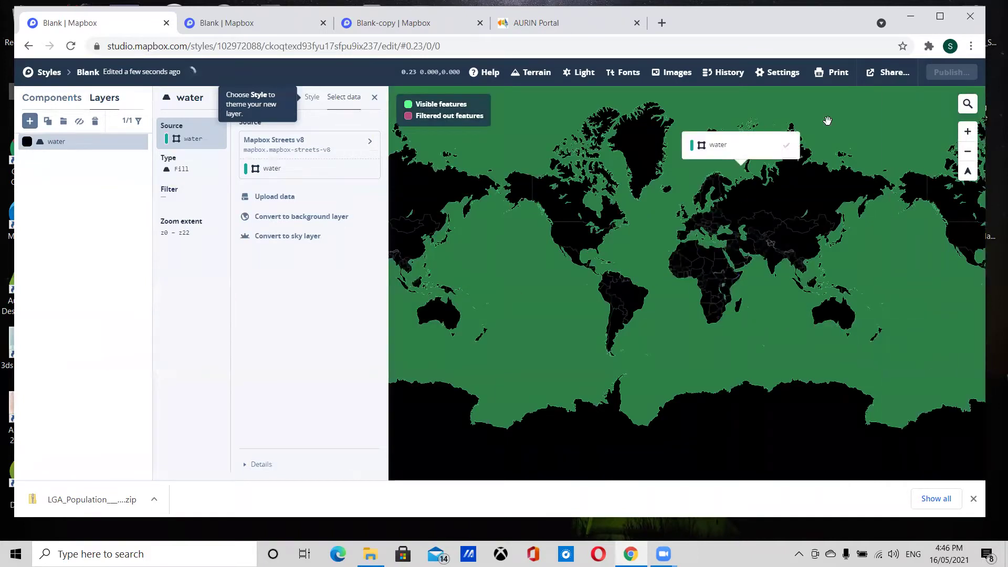
- Set the water layer's fill color to the pale blue-grey e4e8f2
{"action": "left_click_drag", "start_coordinate": [855, 329], "coordinate": [661, 332]}
{"action": "scroll", "coordinate": [663, 327], "scroll_direction": "up", "scroll_amount": 3}
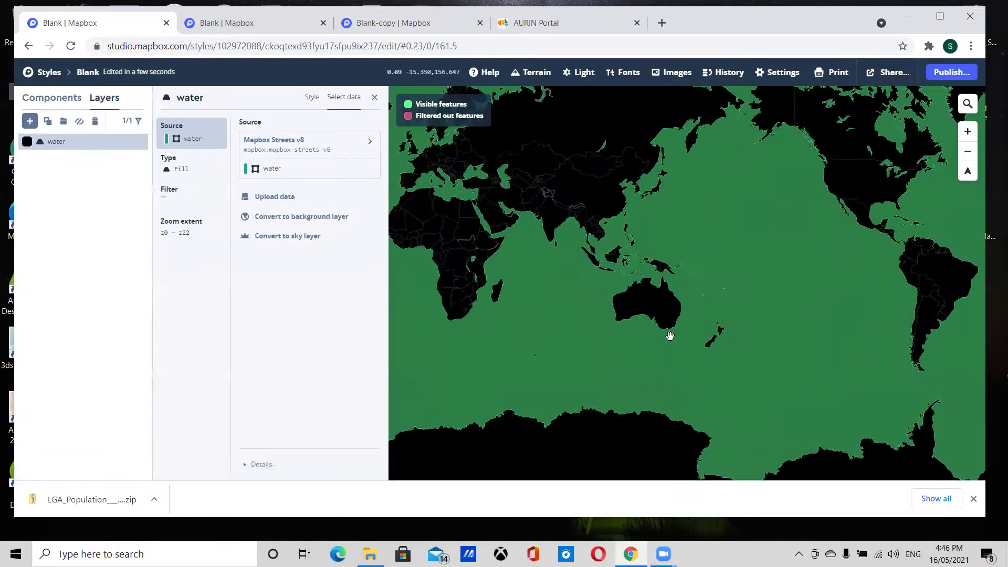
{"action": "scroll", "coordinate": [662, 326], "scroll_direction": "up", "scroll_amount": 8}
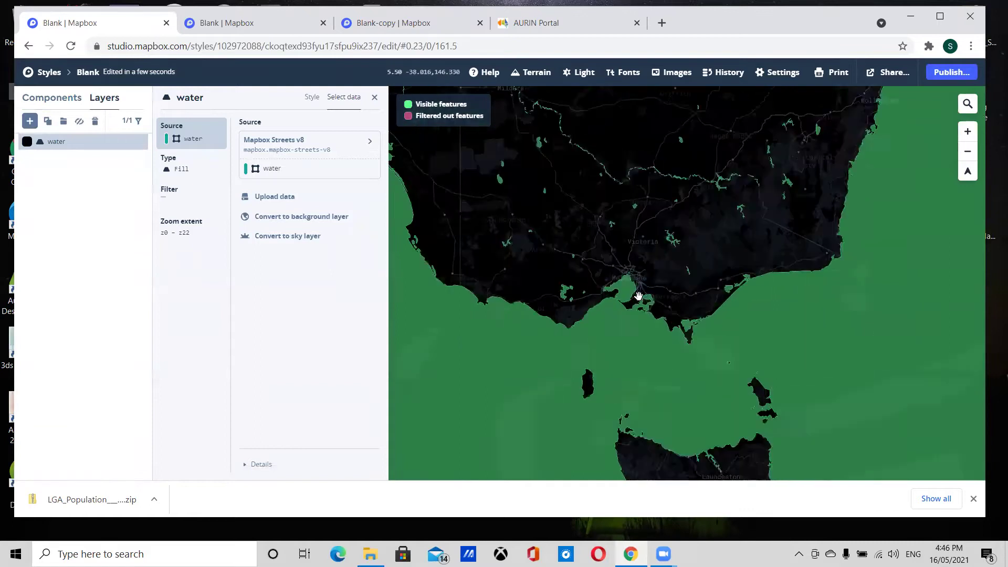
{"action": "left_click_drag", "start_coordinate": [637, 324], "coordinate": [622, 350]}
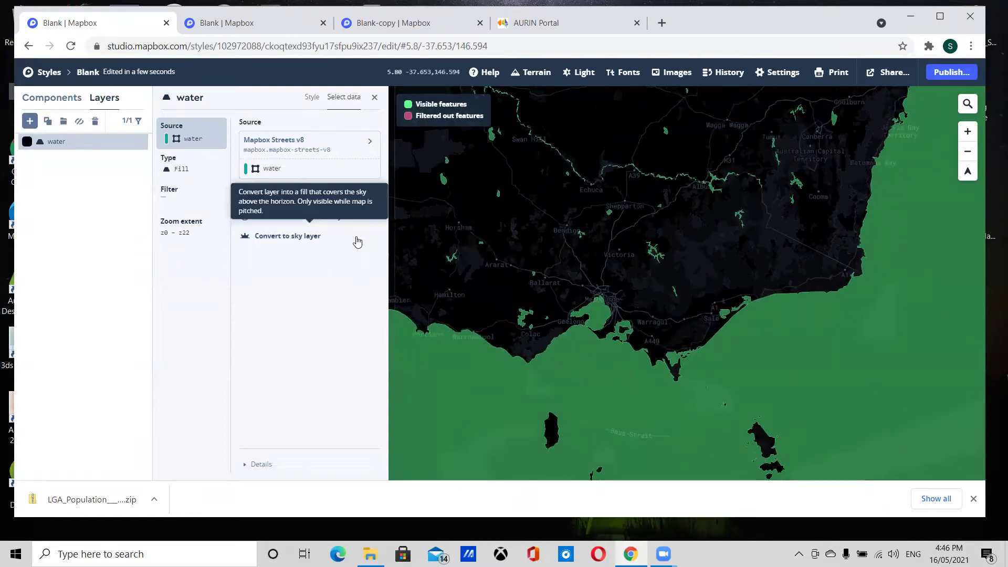
{"action": "left_click", "coordinate": [312, 97]}
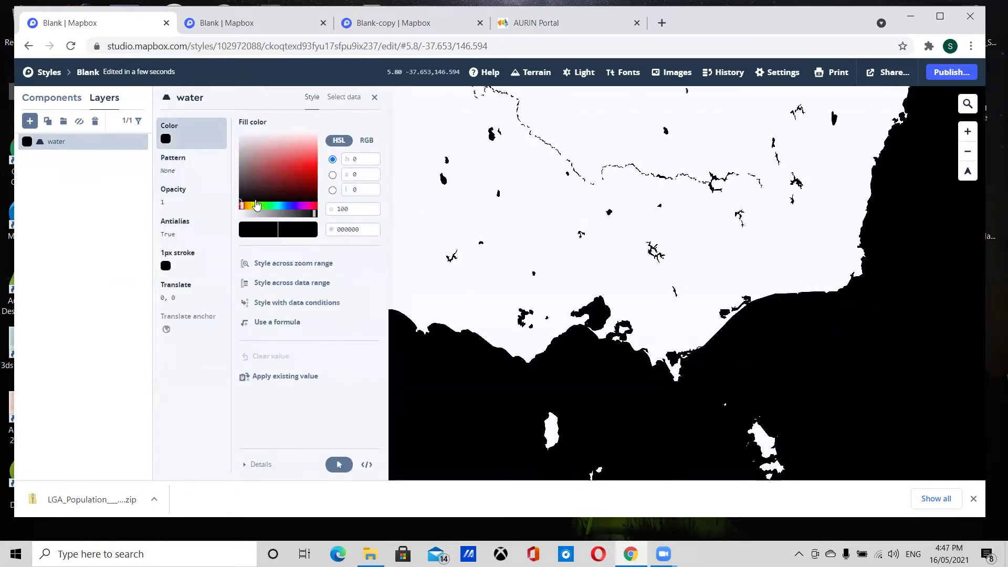
{"action": "left_click", "coordinate": [282, 206]}
{"action": "left_click", "coordinate": [287, 207]}
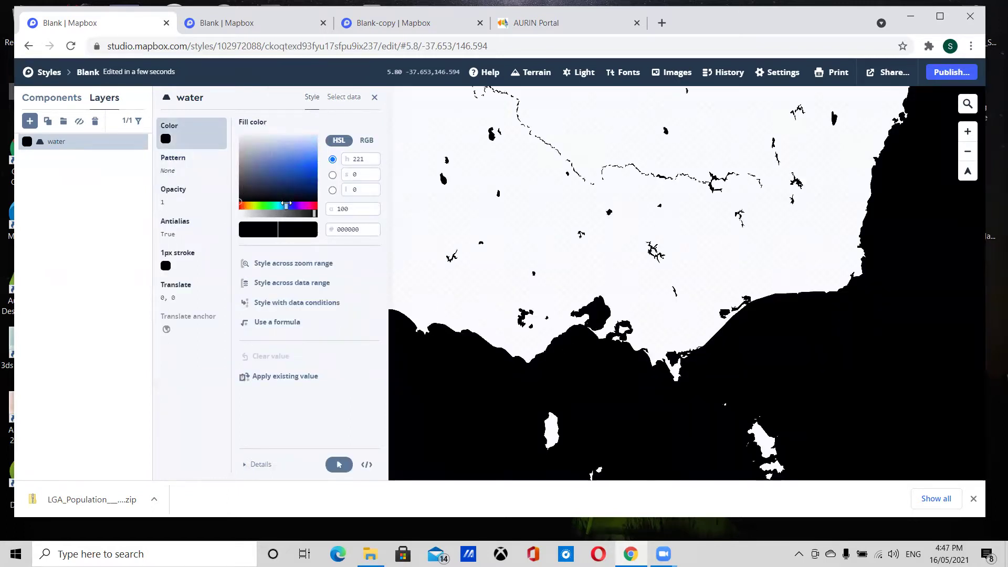
{"action": "left_click", "coordinate": [258, 137]}
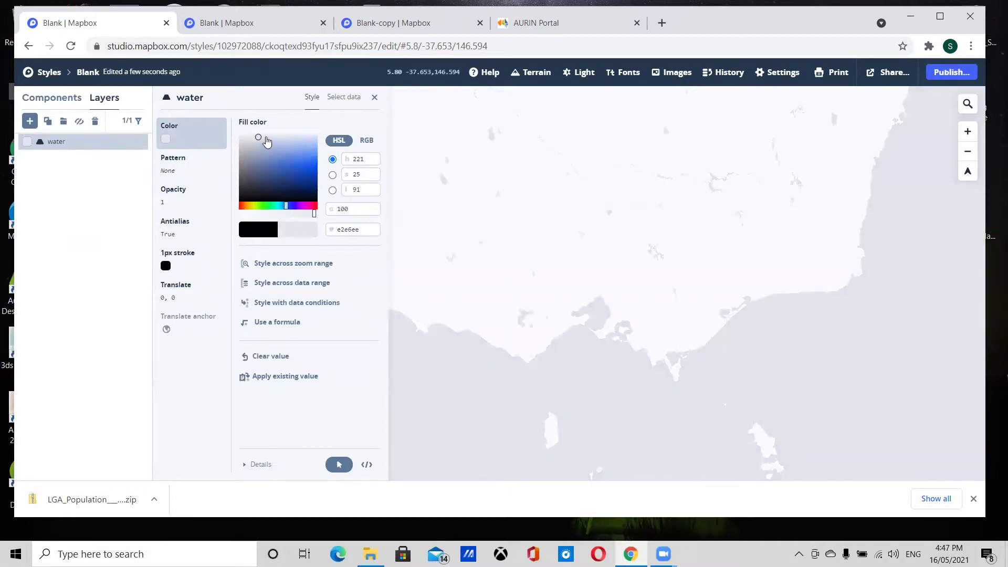
{"action": "left_click", "coordinate": [265, 136]}
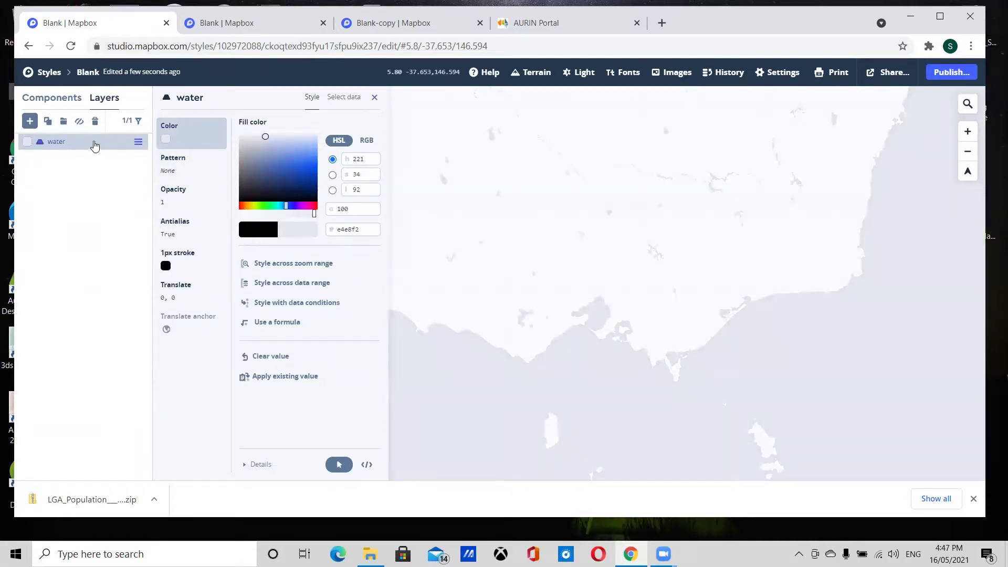
- Add a background layer beneath the water layer and set its color to dark grey 1f1f1f
{"action": "left_click", "coordinate": [29, 120]}
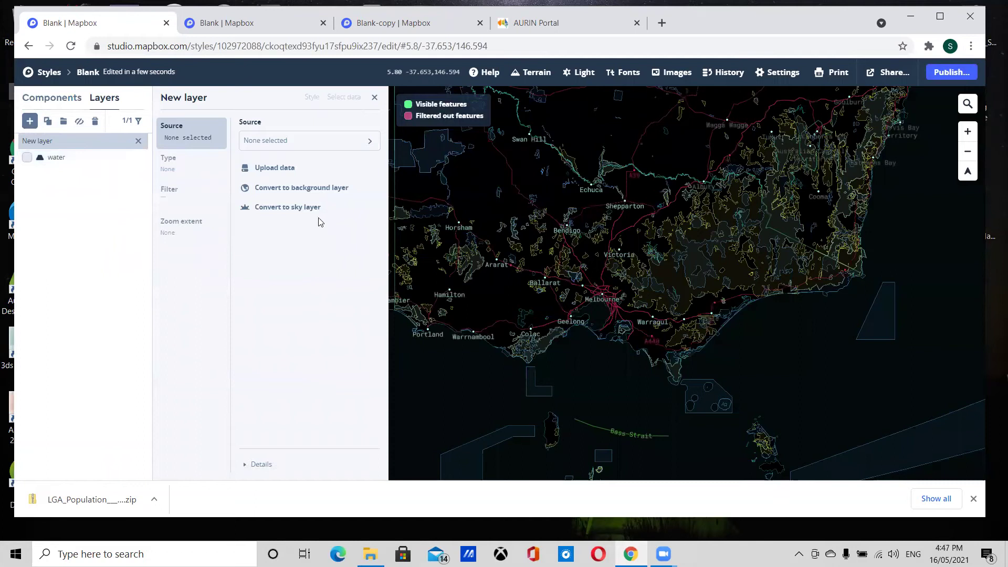
{"action": "left_click", "coordinate": [301, 189]}
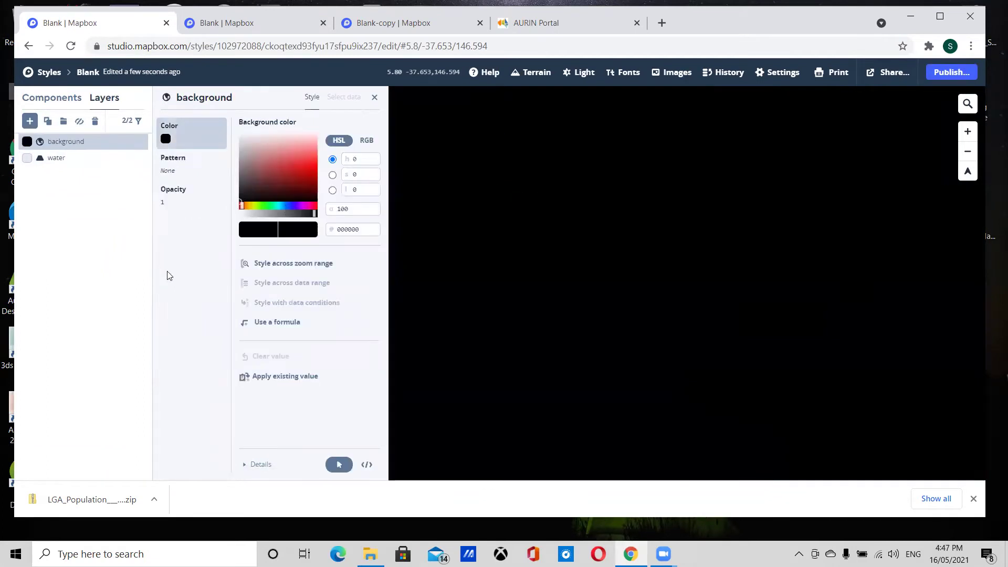
{"action": "left_click_drag", "start_coordinate": [49, 143], "coordinate": [51, 173]}
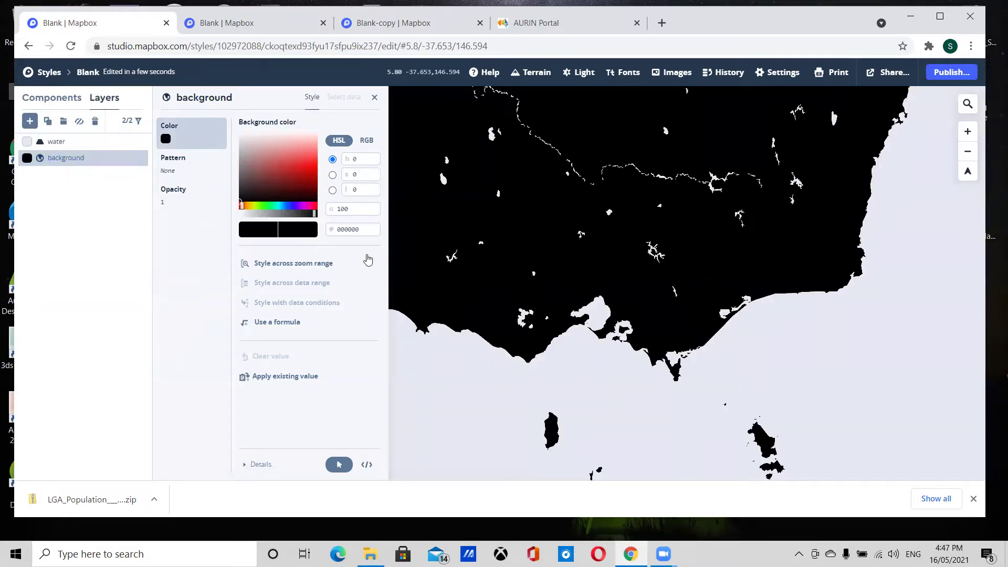
{"action": "left_click_drag", "start_coordinate": [276, 197], "coordinate": [229, 194]}
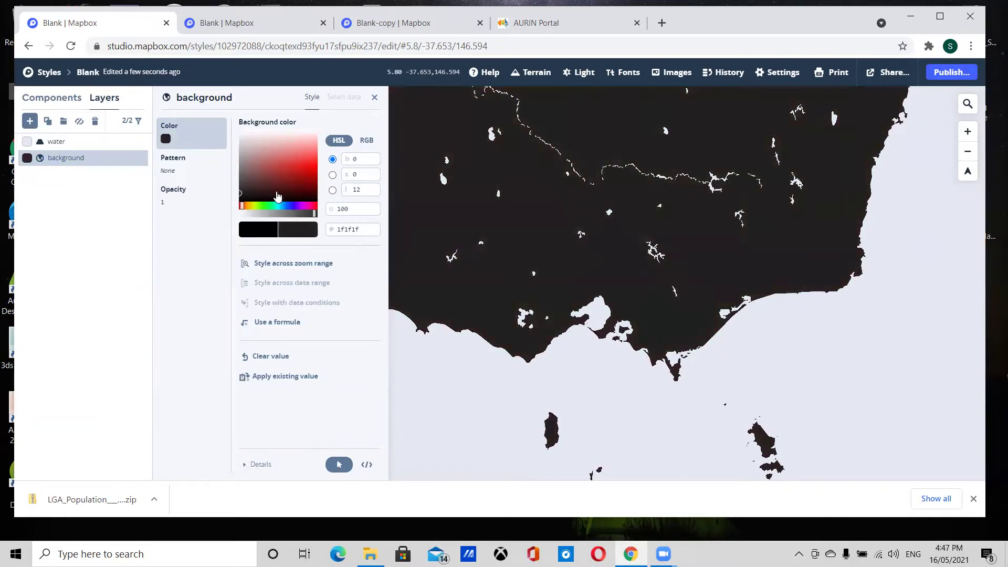
- Add a layer above the water layer that uses the road data of Mapbox Streets v8
{"action": "left_click", "coordinate": [67, 143]}
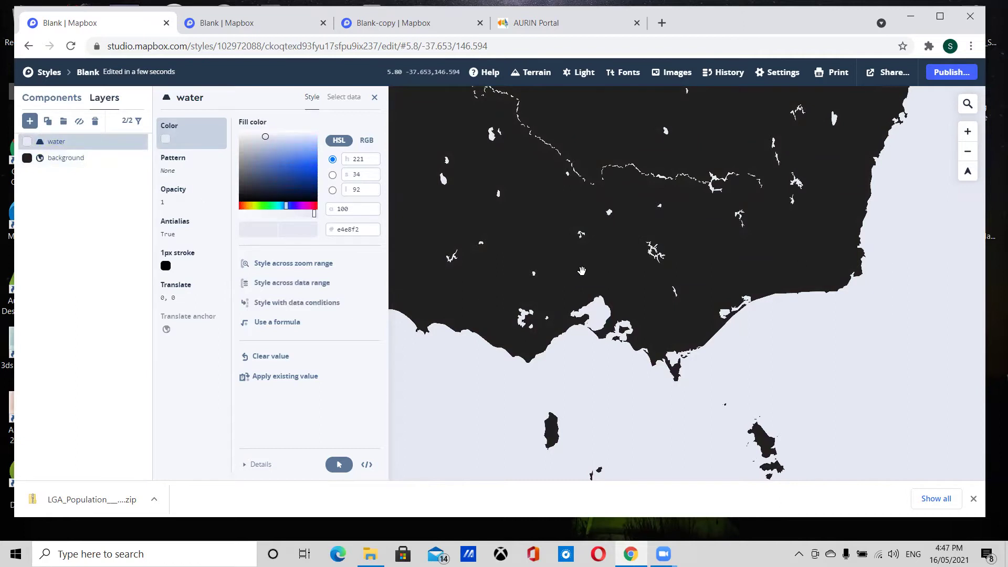
{"action": "left_click_drag", "start_coordinate": [582, 271], "coordinate": [620, 339]}
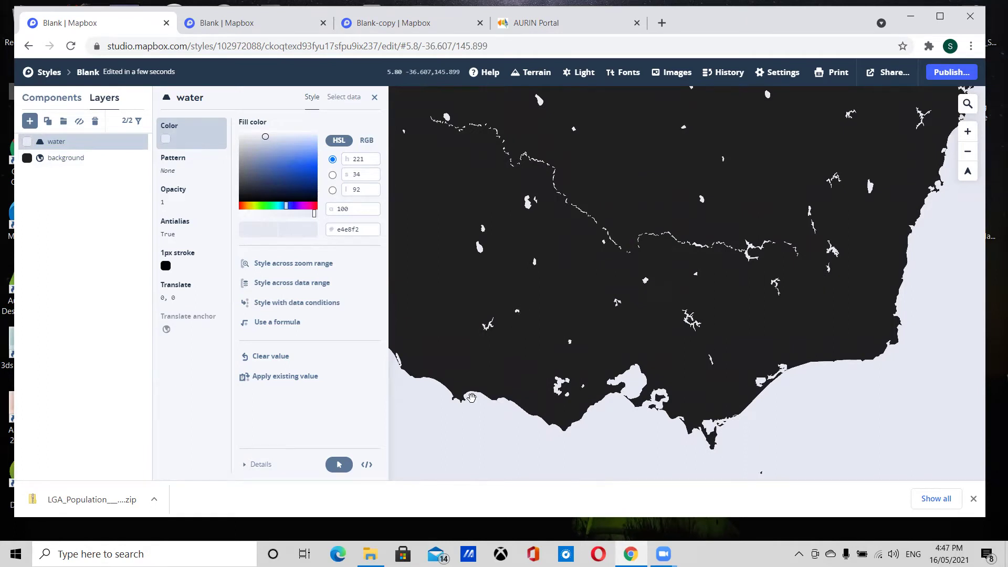
{"action": "left_click", "coordinate": [30, 123]}
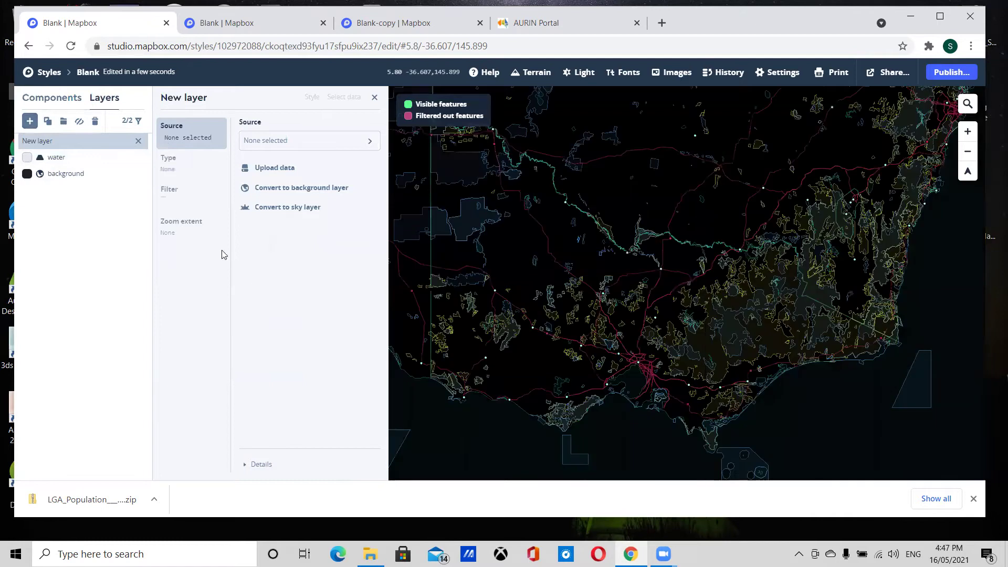
{"action": "left_click", "coordinate": [294, 142]}
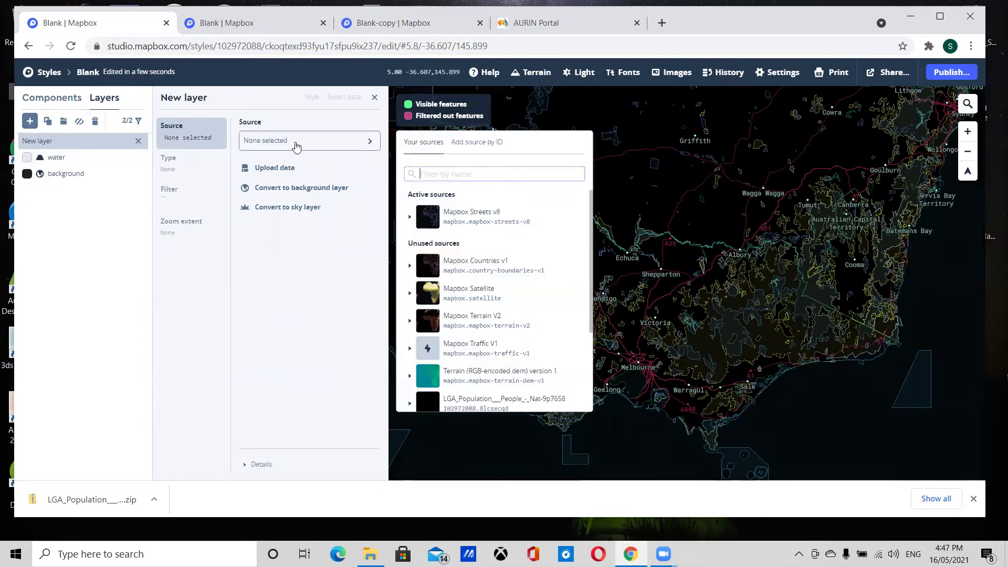
{"action": "left_click", "coordinate": [503, 210]}
{"action": "scroll", "coordinate": [435, 319], "scroll_direction": "down", "scroll_amount": 1}
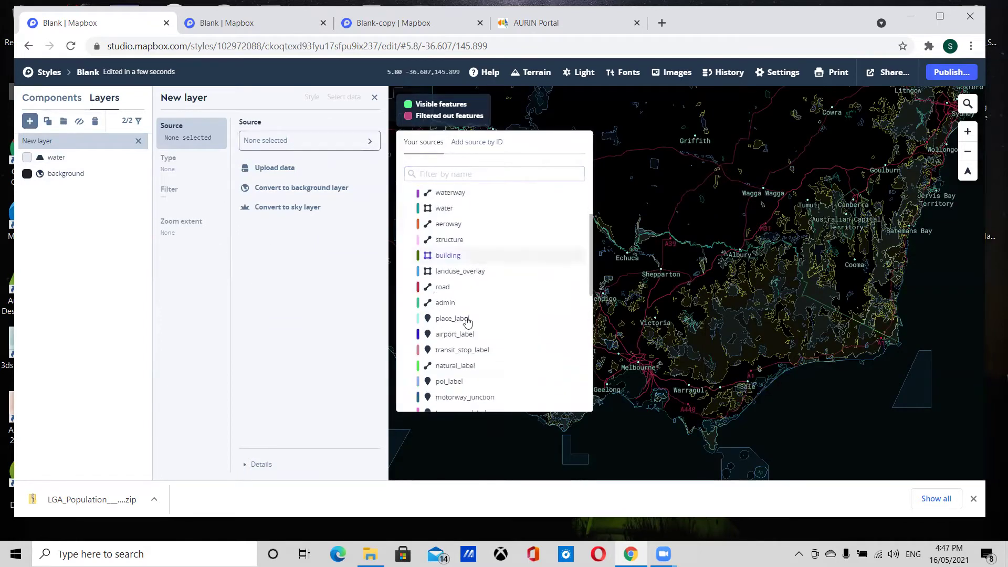
{"action": "left_click", "coordinate": [456, 289]}
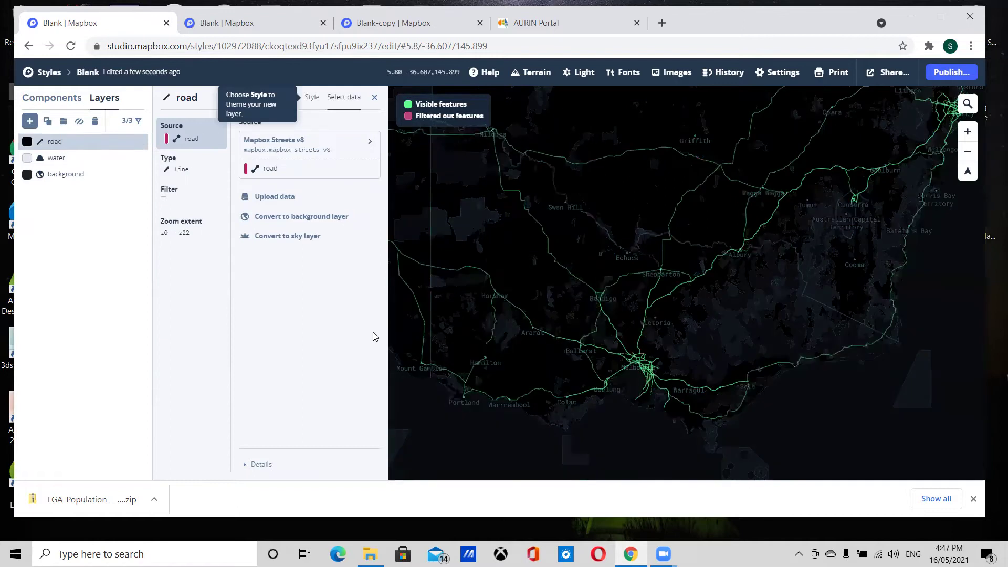
- Create a filter on the road layer based on the class data field
{"action": "left_click", "coordinate": [172, 198]}
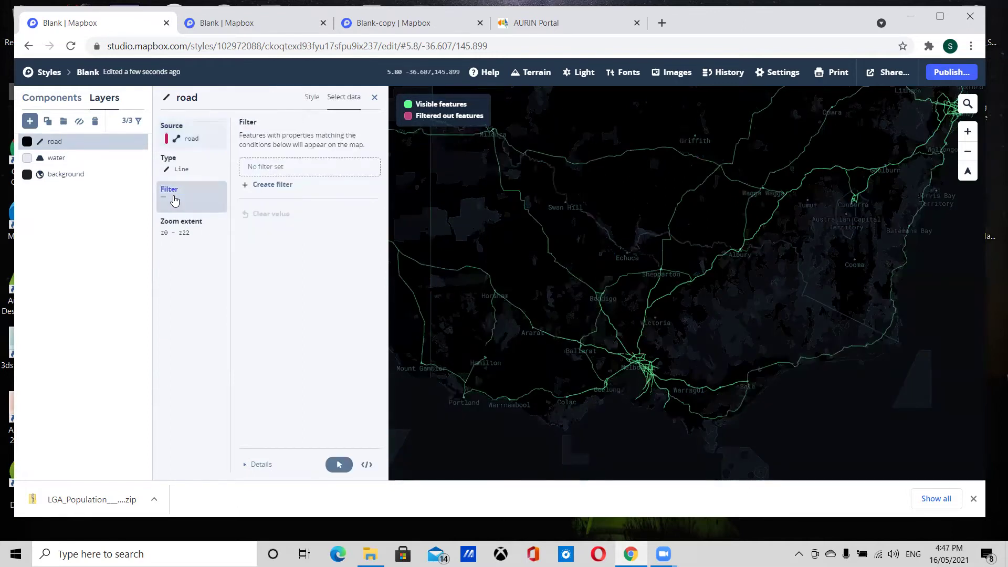
{"action": "left_click", "coordinate": [270, 185]}
{"action": "scroll", "coordinate": [446, 278], "scroll_direction": "down", "scroll_amount": 1}
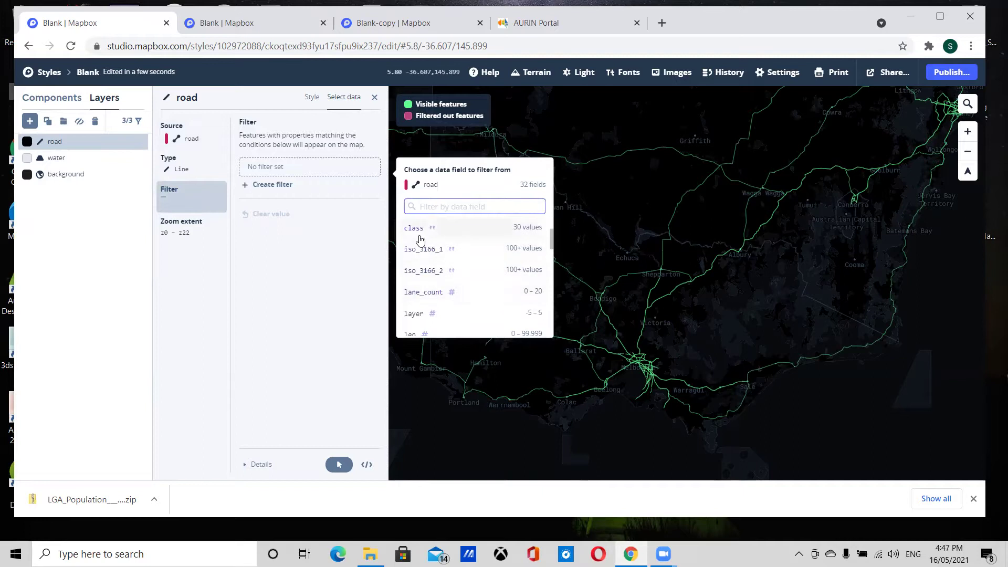
{"action": "left_click", "coordinate": [419, 231]}
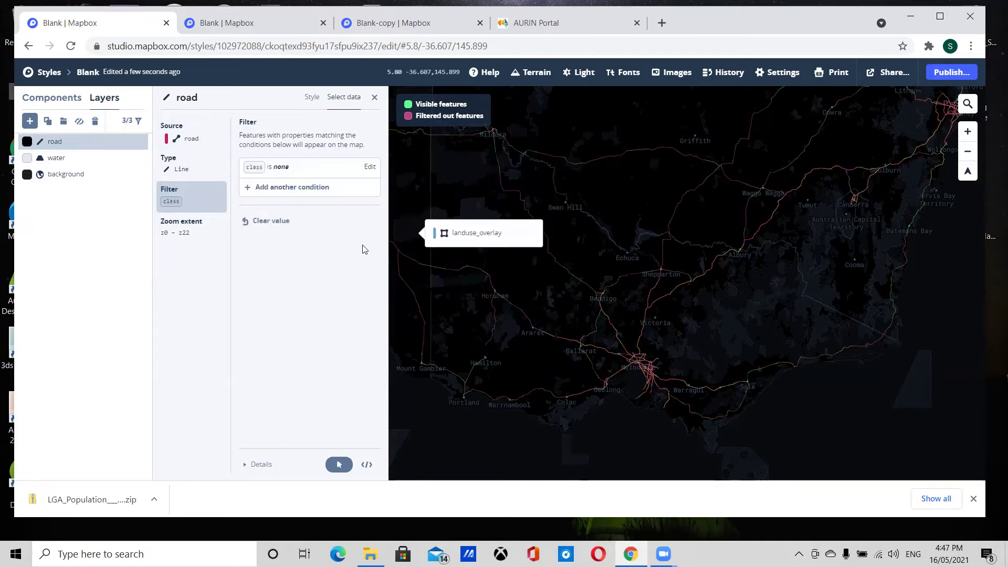
- Add primary, secondary_link, secondary and primary_link to the accepted values of the road layer's class filter
{"action": "left_click", "coordinate": [370, 168]}
{"action": "left_click", "coordinate": [281, 203]}
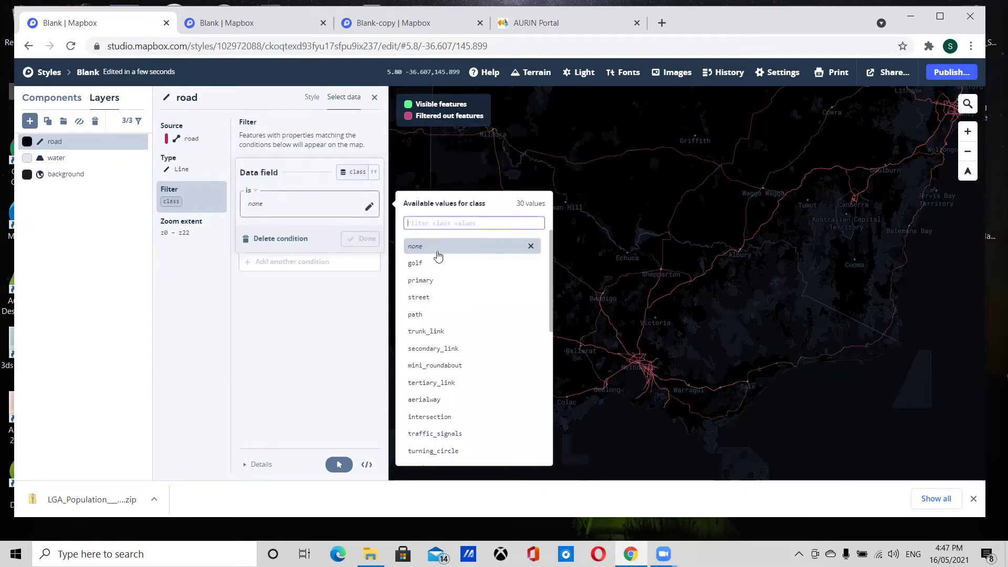
{"action": "scroll", "coordinate": [434, 349], "scroll_direction": "down", "scroll_amount": 2}
{"action": "scroll", "coordinate": [432, 289], "scroll_direction": "up", "scroll_amount": 2}
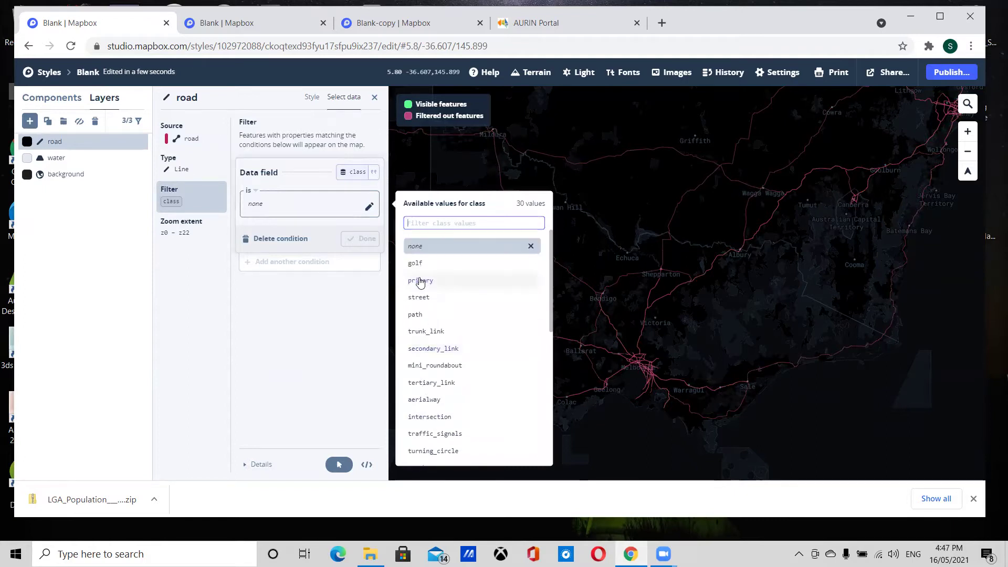
{"action": "left_click", "coordinate": [422, 281]}
{"action": "scroll", "coordinate": [459, 349], "scroll_direction": "down", "scroll_amount": 1}
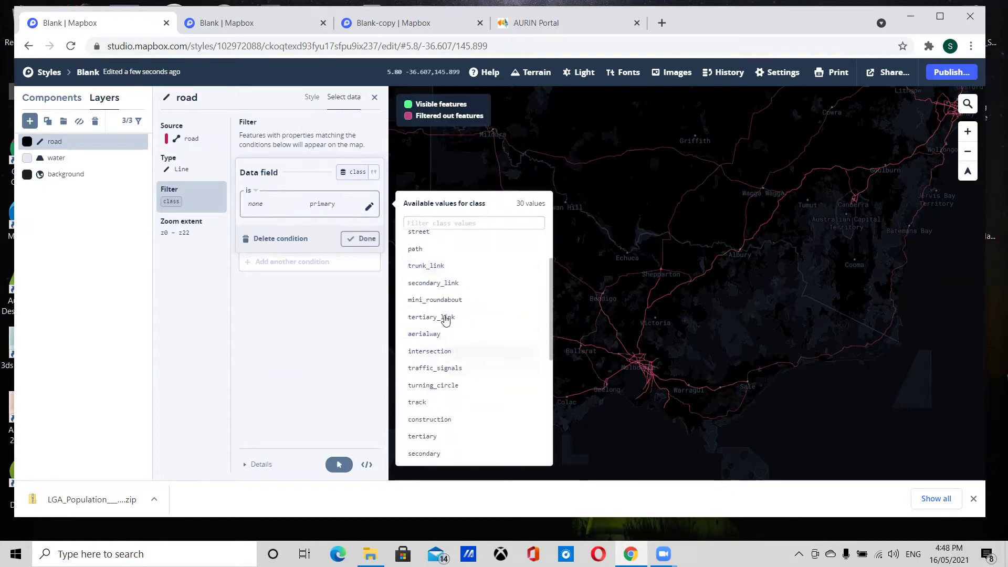
{"action": "left_click", "coordinate": [439, 284]}
{"action": "scroll", "coordinate": [441, 383], "scroll_direction": "down", "scroll_amount": 2}
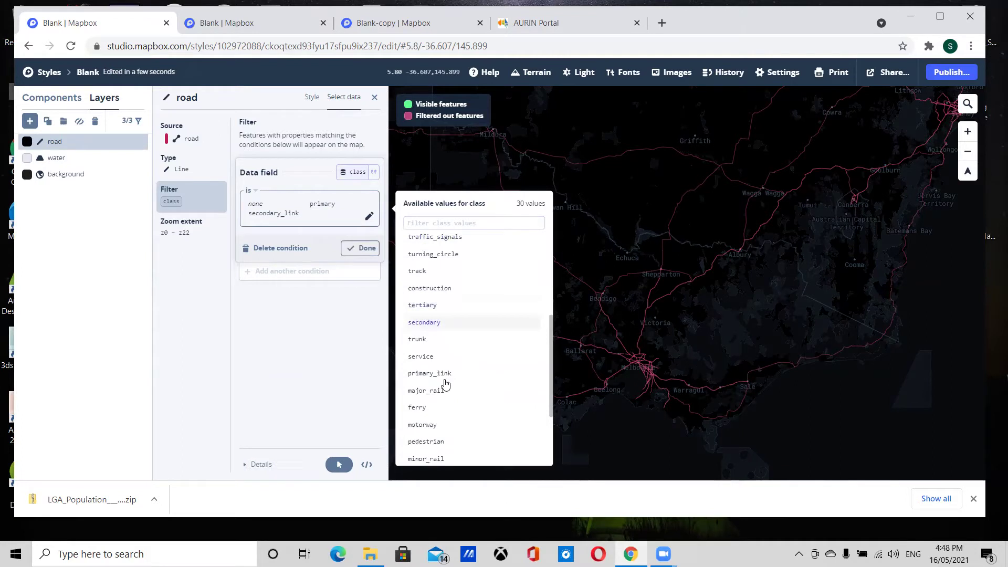
{"action": "left_click", "coordinate": [426, 323]}
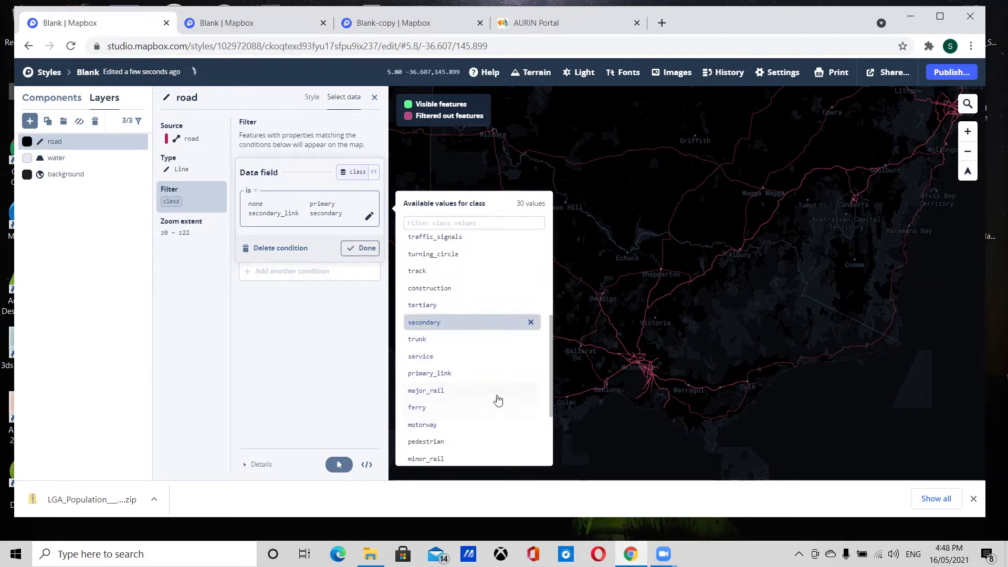
{"action": "scroll", "coordinate": [457, 404], "scroll_direction": "down", "scroll_amount": 3}
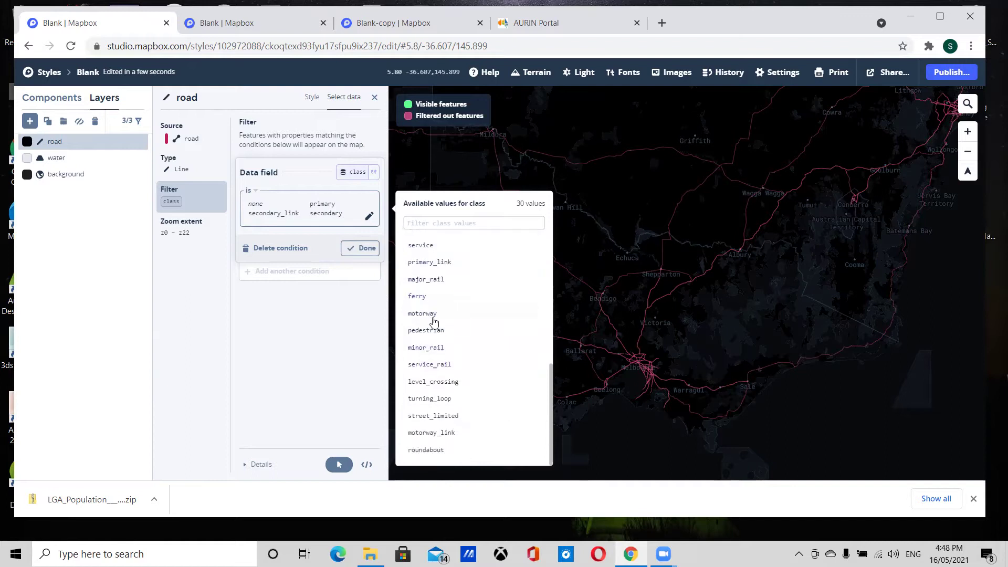
{"action": "scroll", "coordinate": [436, 419], "scroll_direction": "up", "scroll_amount": 2}
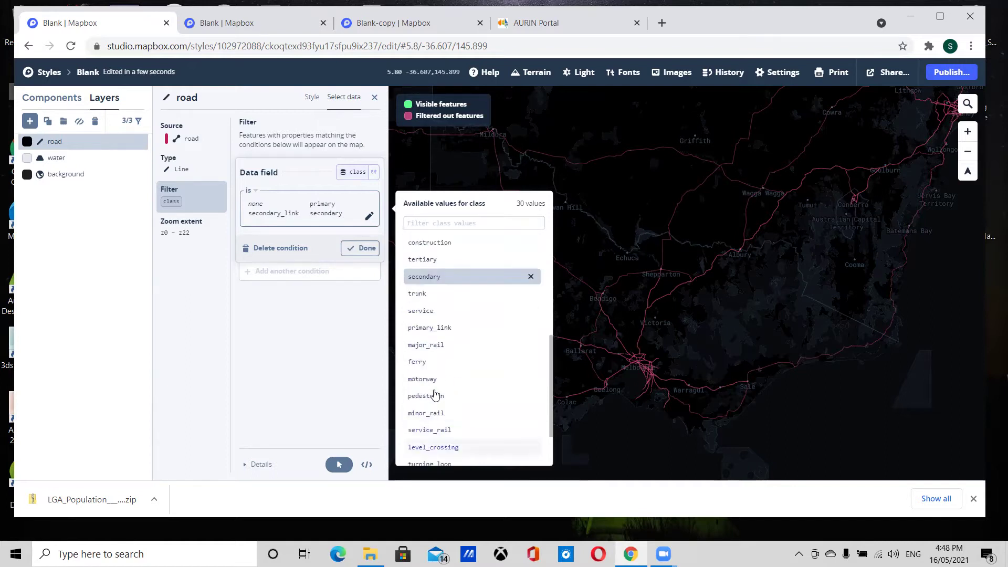
{"action": "left_click", "coordinate": [439, 327]}
{"action": "left_click", "coordinate": [322, 330]}
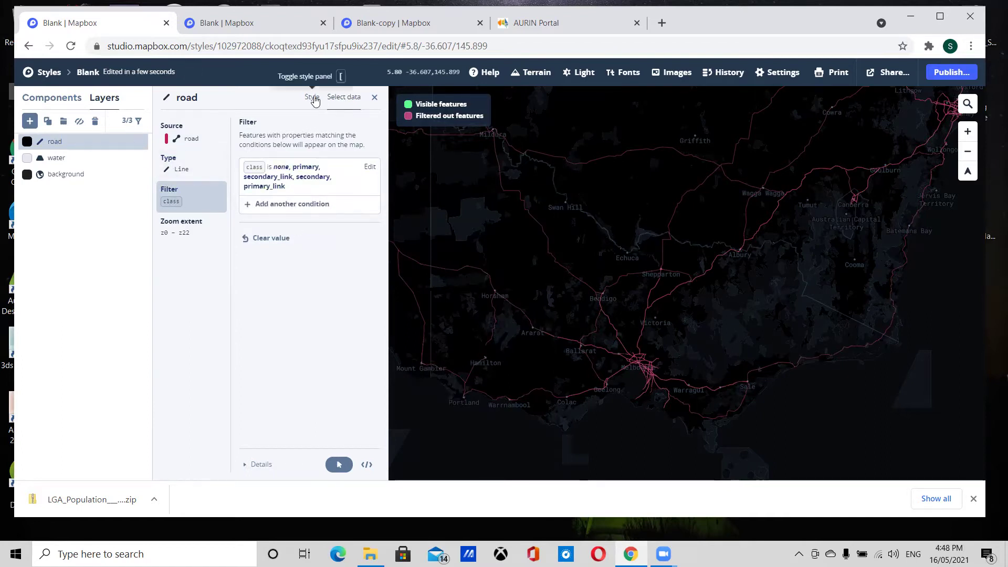
- Set the road layer's line color to the mid grey a1a1a1
{"action": "left_click", "coordinate": [312, 97]}
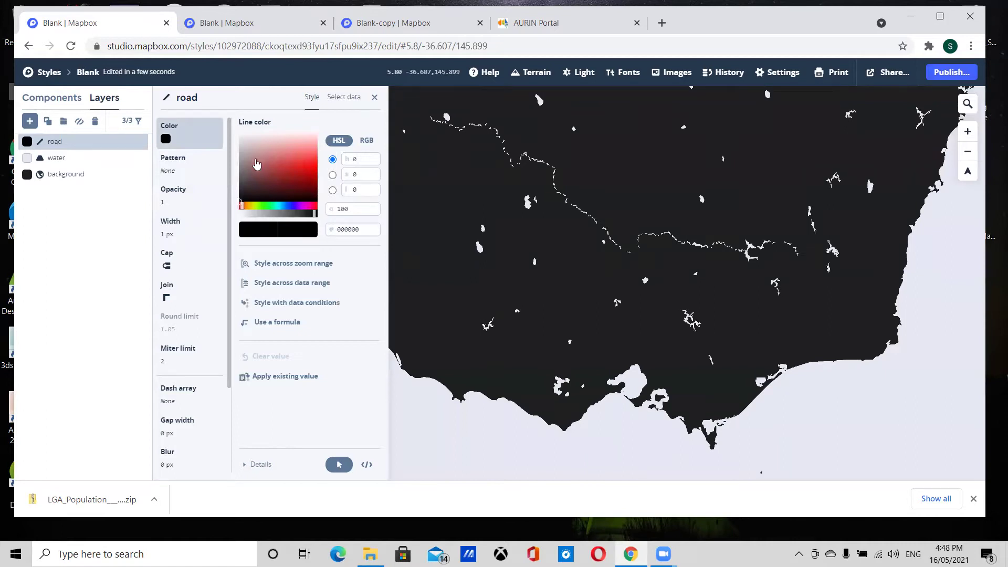
{"action": "left_click_drag", "start_coordinate": [256, 165], "coordinate": [191, 158]}
{"action": "scroll", "coordinate": [618, 360], "scroll_direction": "up", "scroll_amount": 2}
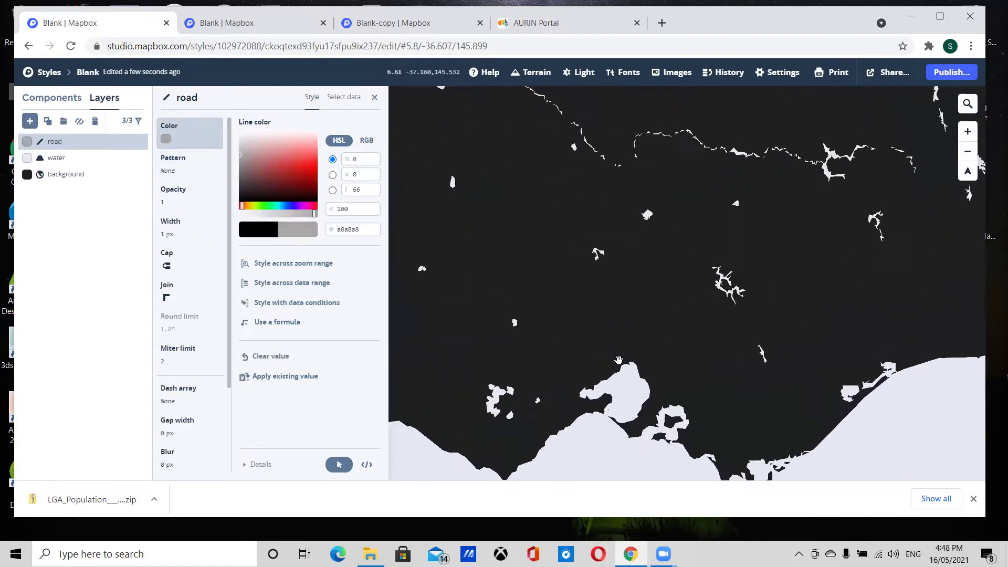
{"action": "scroll", "coordinate": [619, 360], "scroll_direction": "up", "scroll_amount": 4}
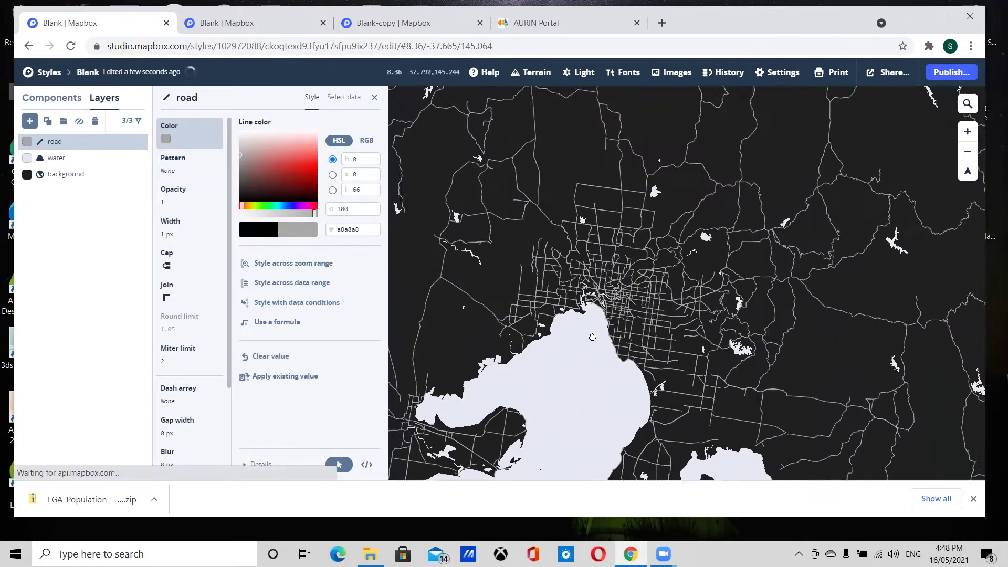
{"action": "left_click_drag", "start_coordinate": [592, 337], "coordinate": [581, 322]}
{"action": "left_click_drag", "start_coordinate": [245, 152], "coordinate": [225, 159]}
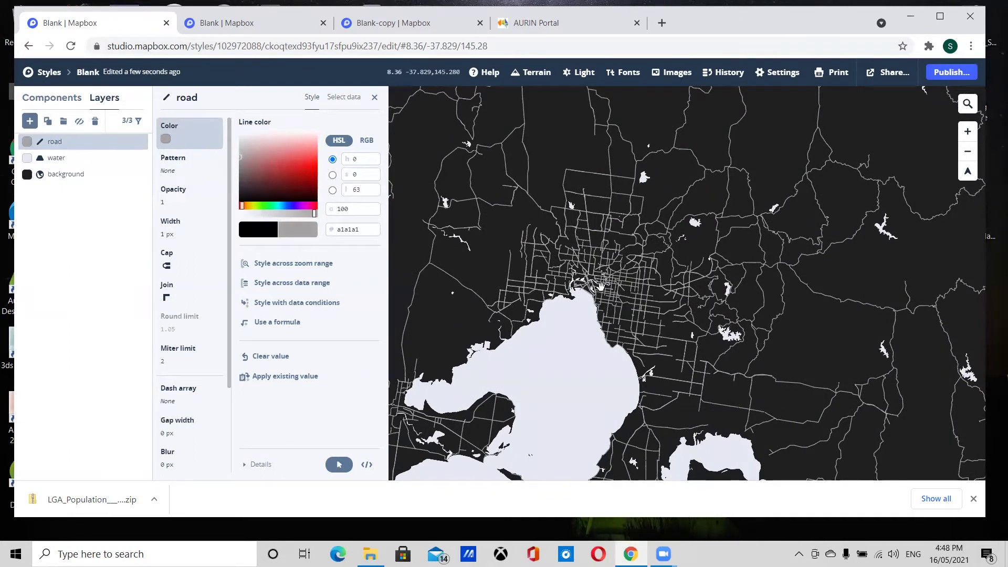
{"action": "scroll", "coordinate": [601, 286], "scroll_direction": "up", "scroll_amount": 1}
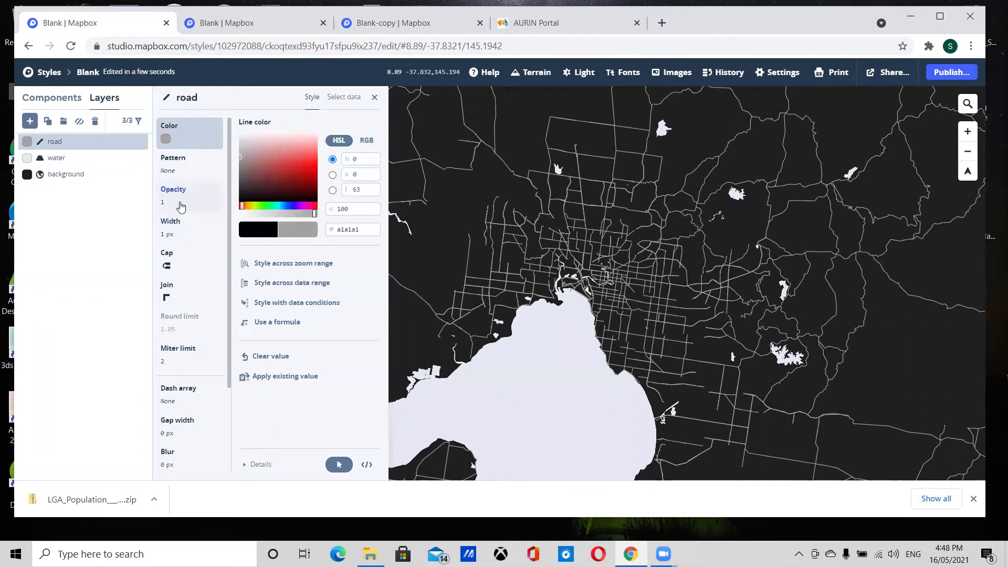
- Style the road layer's line width across the zoom range and accept the zoom 0 stop at 1 px
{"action": "left_click", "coordinate": [178, 231]}
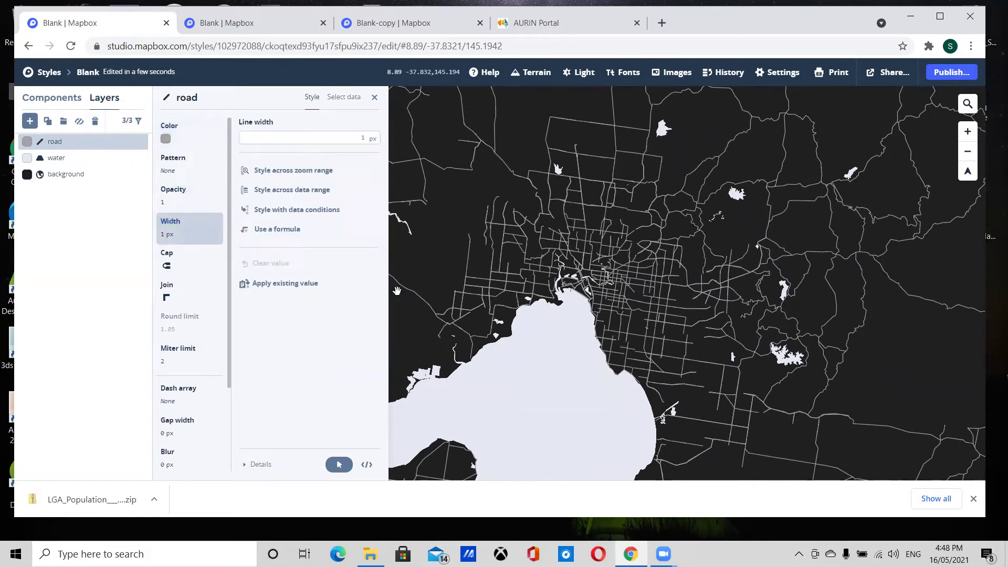
{"action": "left_click", "coordinate": [296, 175]}
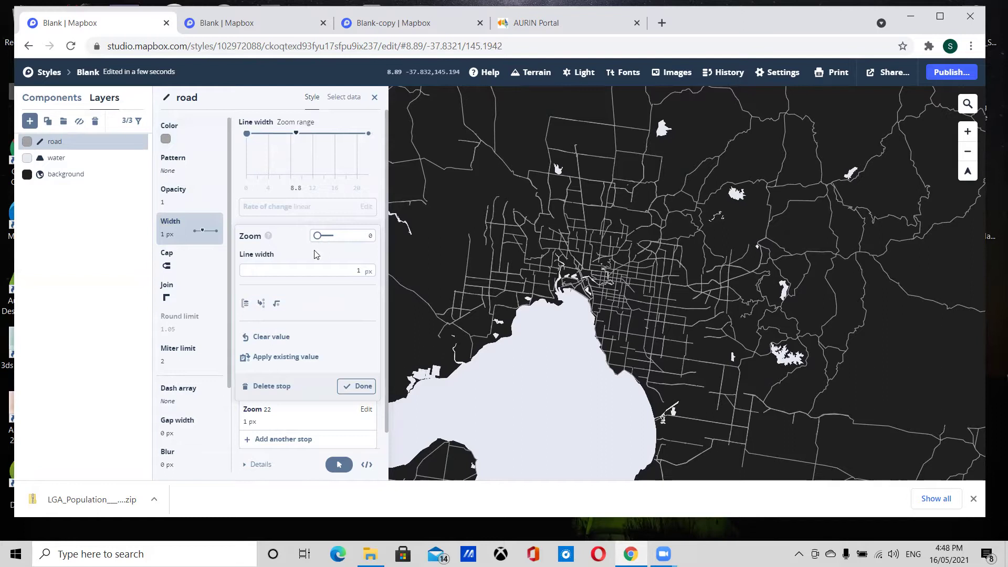
{"action": "scroll", "coordinate": [309, 294], "scroll_direction": "down", "scroll_amount": 1}
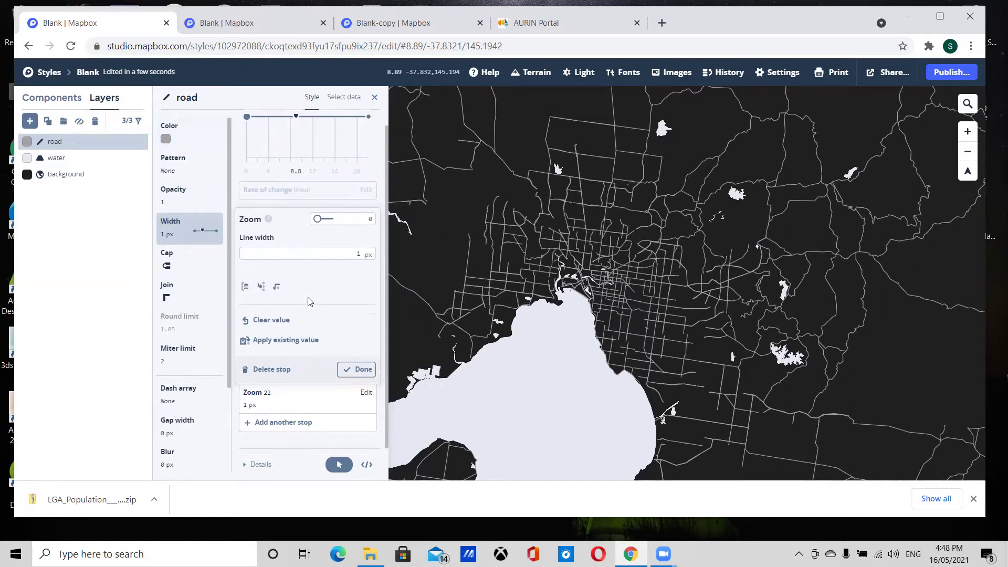
{"action": "double_click", "coordinate": [361, 255]}
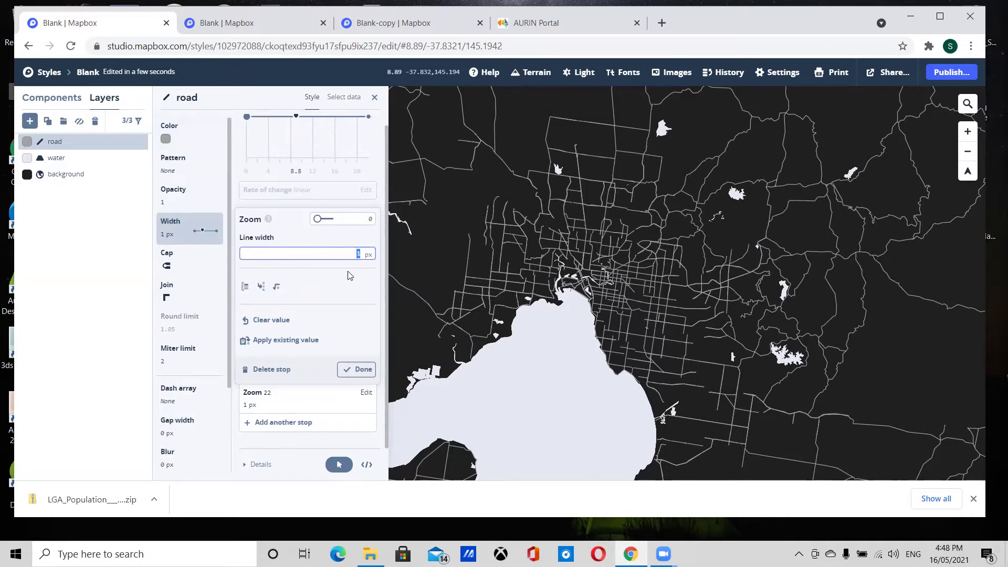
{"action": "left_click", "coordinate": [350, 276]}
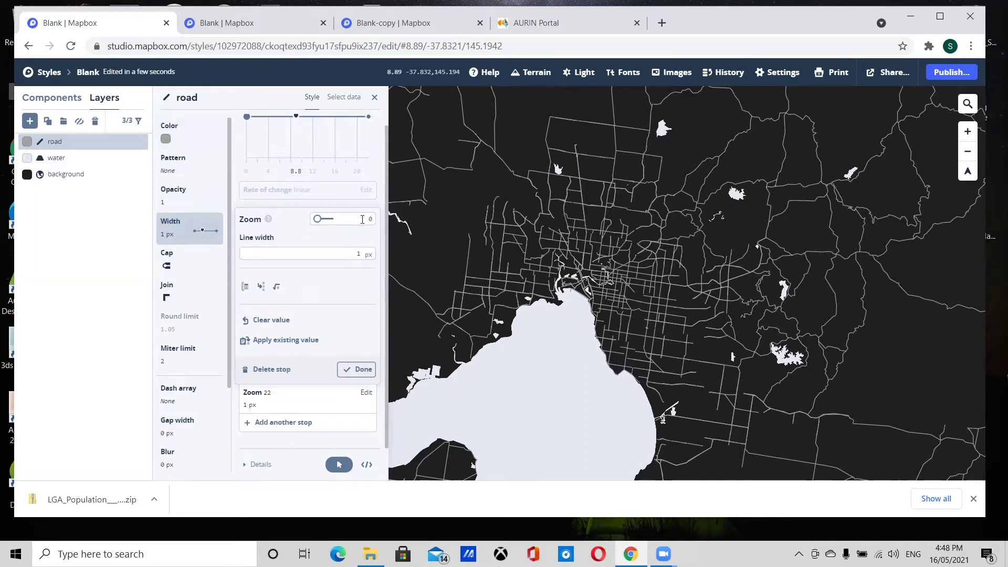
{"action": "scroll", "coordinate": [558, 273], "scroll_direction": "down", "scroll_amount": 4}
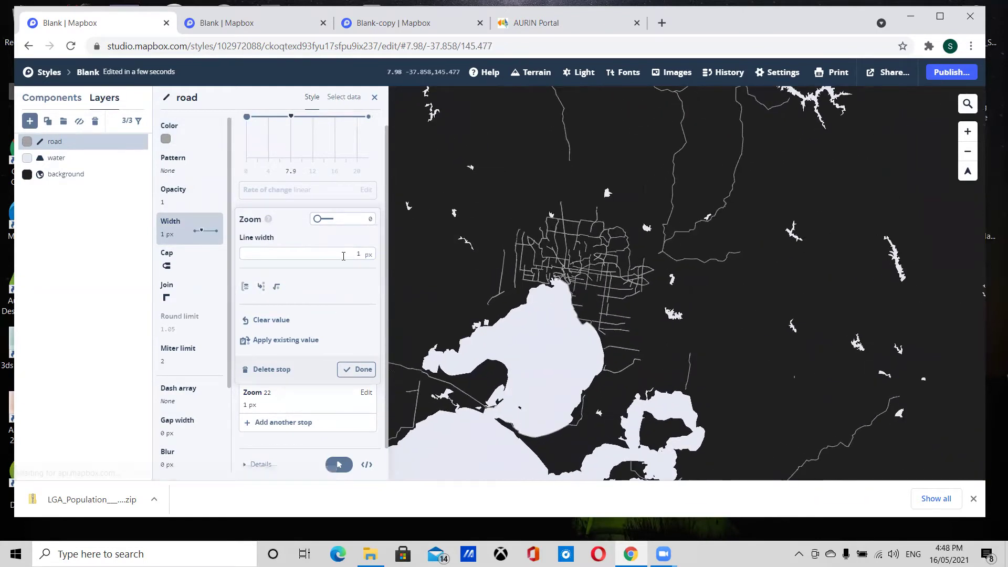
{"action": "scroll", "coordinate": [461, 310], "scroll_direction": "up", "scroll_amount": 2}
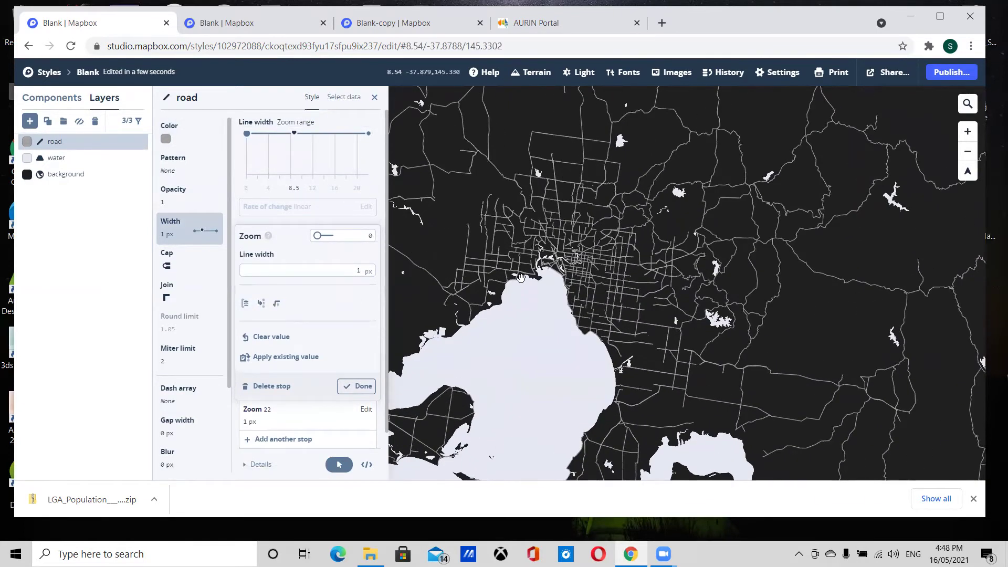
{"action": "scroll", "coordinate": [521, 277], "scroll_direction": "up", "scroll_amount": 1}
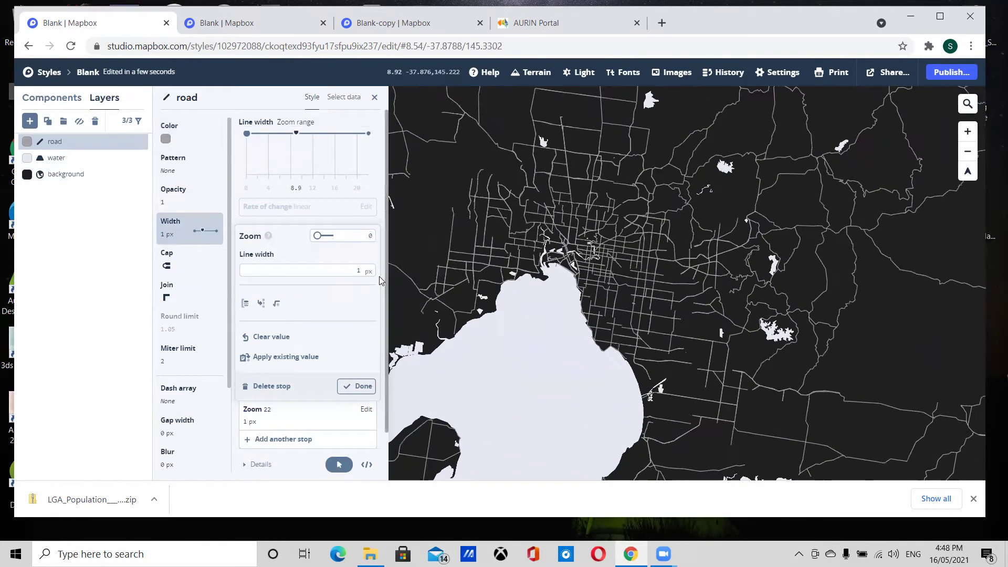
{"action": "left_click", "coordinate": [360, 387]}
- Set the road line width at the zoom 22 stop to 2 px
{"action": "left_click", "coordinate": [264, 274]}
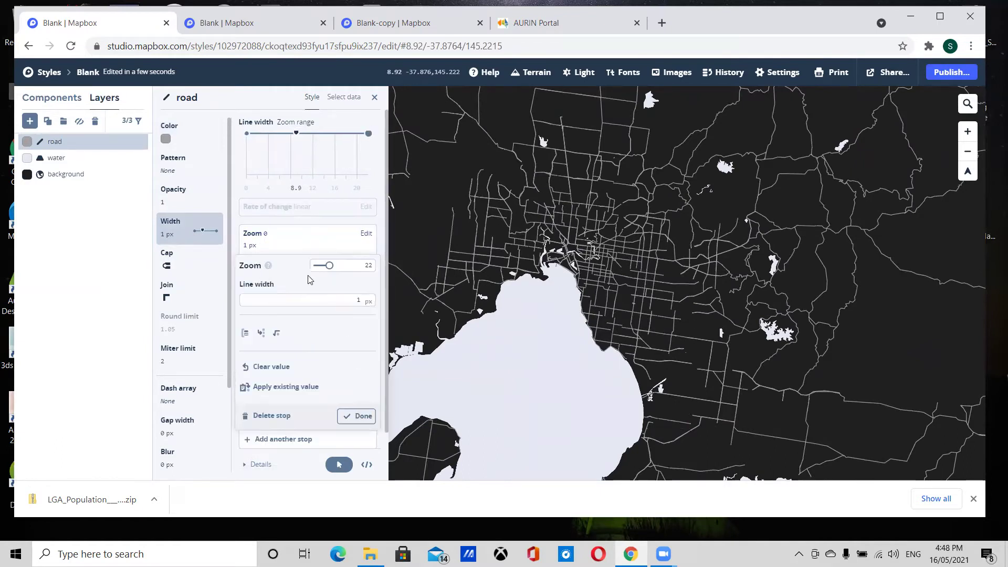
{"action": "left_click_drag", "start_coordinate": [360, 299], "coordinate": [337, 302]}
{"action": "type", "text": "2"}
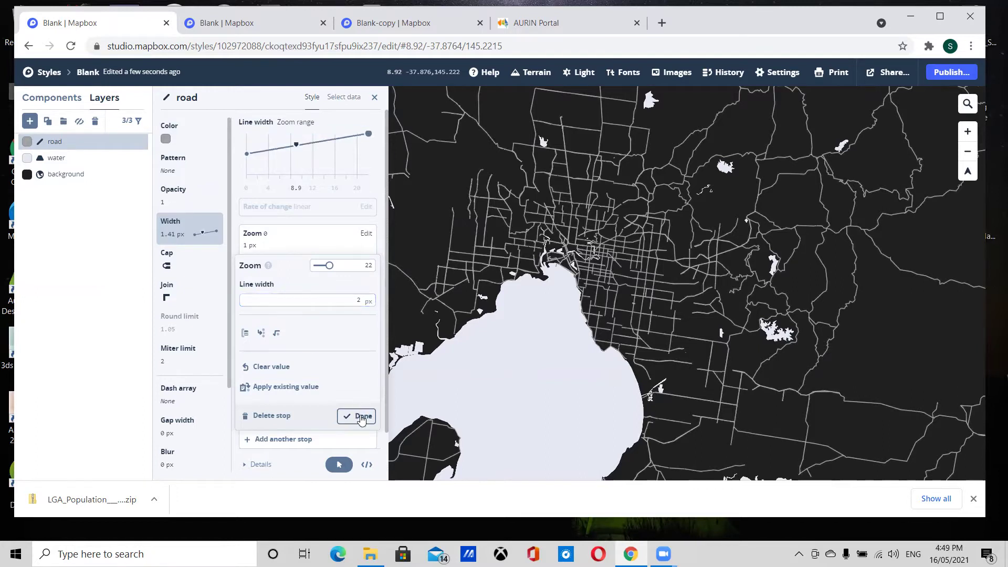
{"action": "left_click", "coordinate": [357, 416]}
- Examine how the road lines around Melbourne look at different zoom levels
{"action": "scroll", "coordinate": [604, 276], "scroll_direction": "down", "scroll_amount": 5}
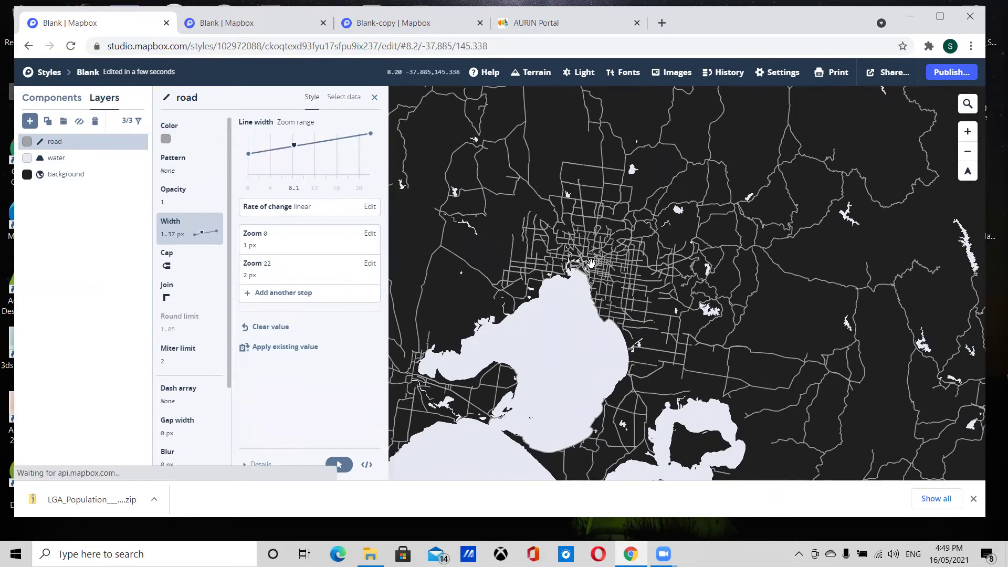
{"action": "scroll", "coordinate": [591, 263], "scroll_direction": "down", "scroll_amount": 1}
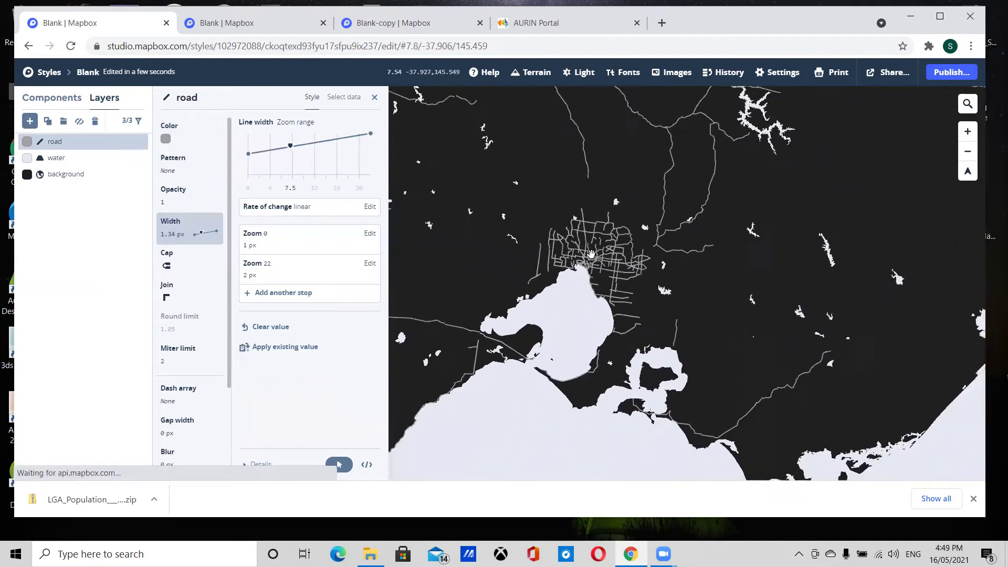
{"action": "scroll", "coordinate": [590, 257], "scroll_direction": "down", "scroll_amount": 3}
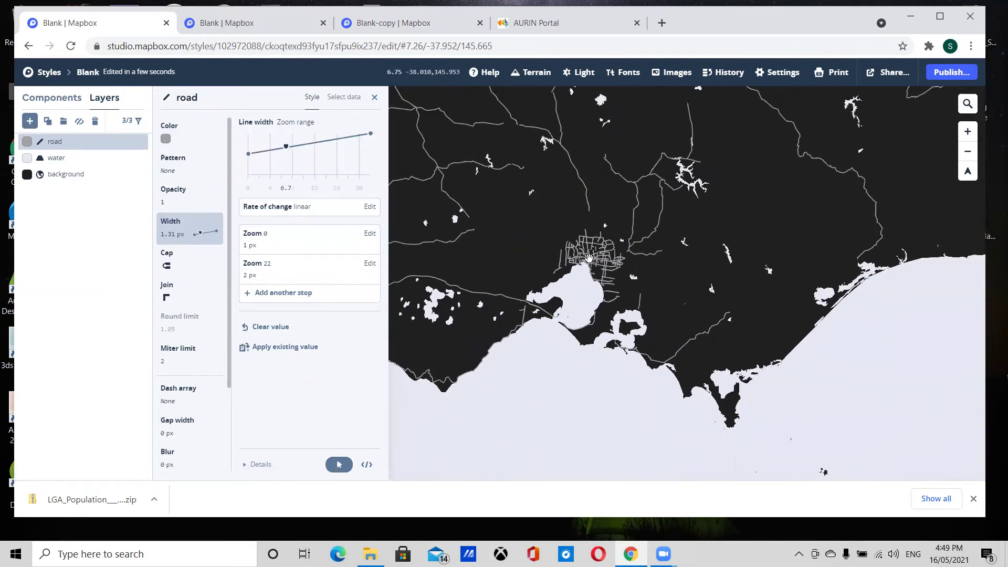
{"action": "scroll", "coordinate": [592, 257], "scroll_direction": "up", "scroll_amount": 8}
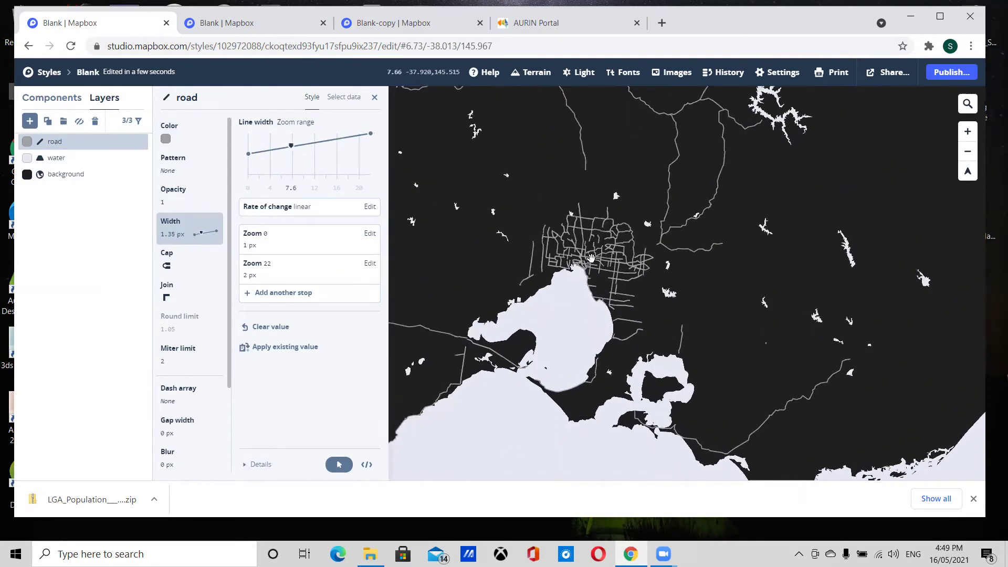
{"action": "scroll", "coordinate": [589, 262], "scroll_direction": "up", "scroll_amount": 7}
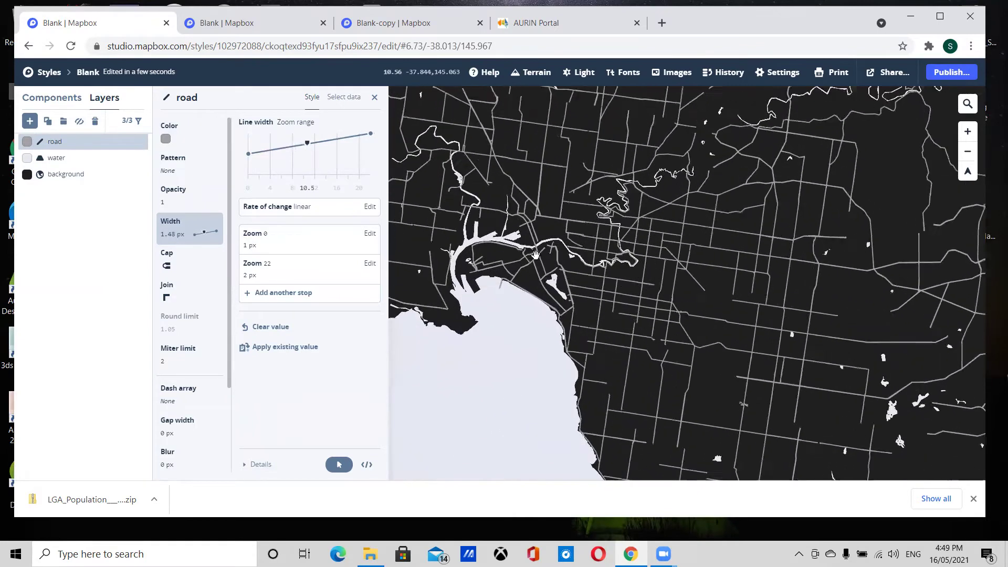
{"action": "left_click_drag", "start_coordinate": [589, 262], "coordinate": [651, 279]}
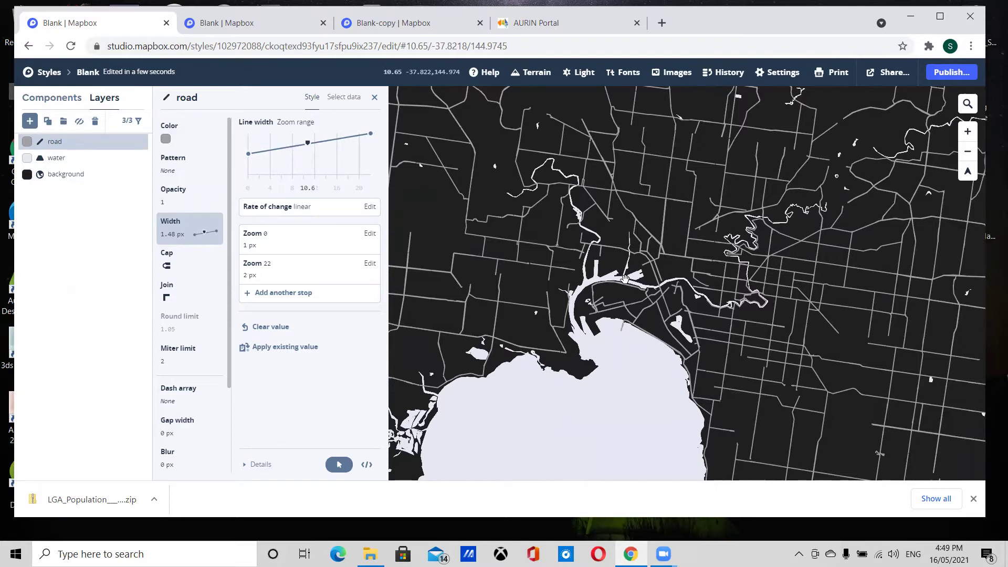
{"action": "scroll", "coordinate": [655, 291], "scroll_direction": "down", "scroll_amount": 3}
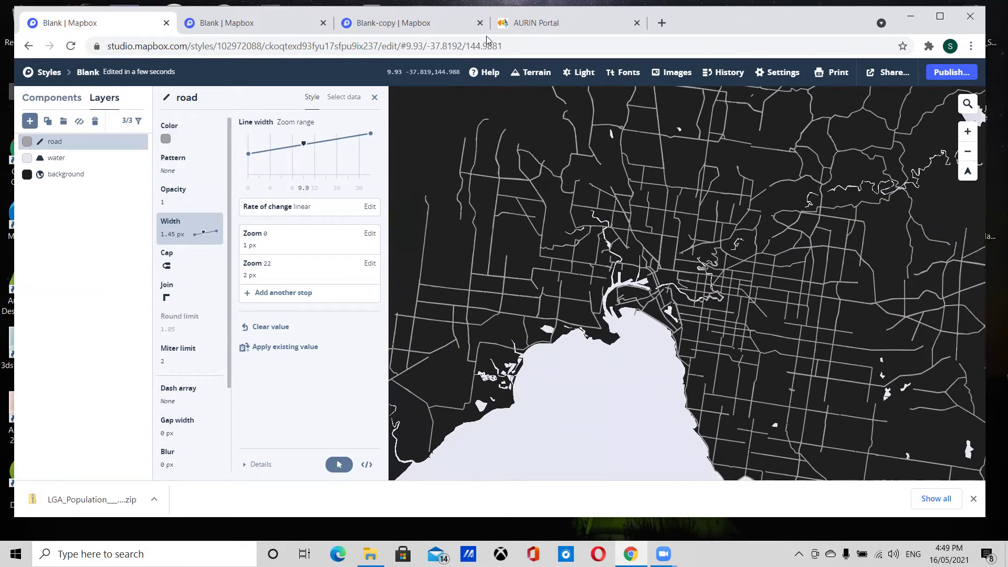
- Add a second road layer using the road data from the Mapbox Streets v8 source
{"action": "left_click", "coordinate": [29, 121]}
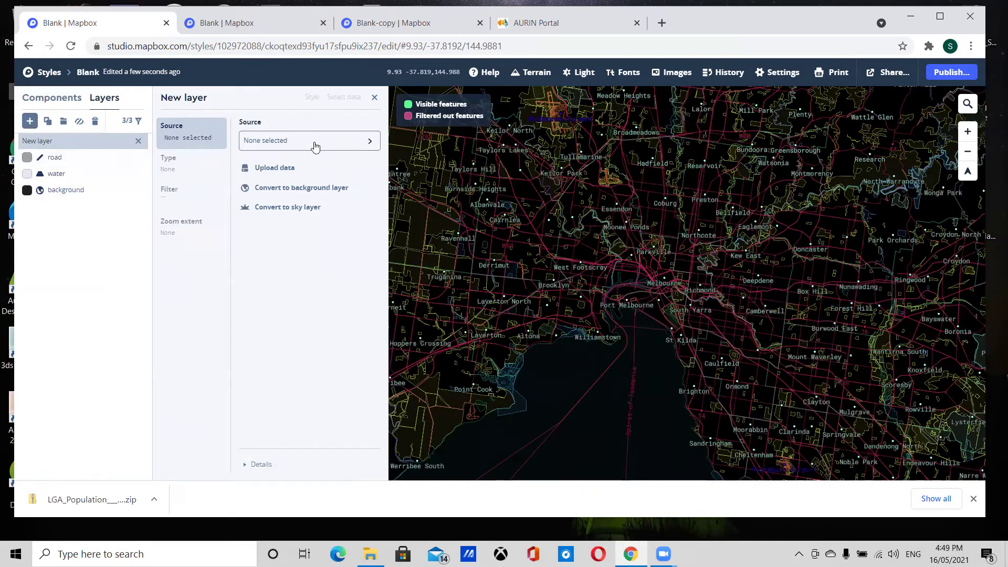
{"action": "left_click", "coordinate": [312, 148]}
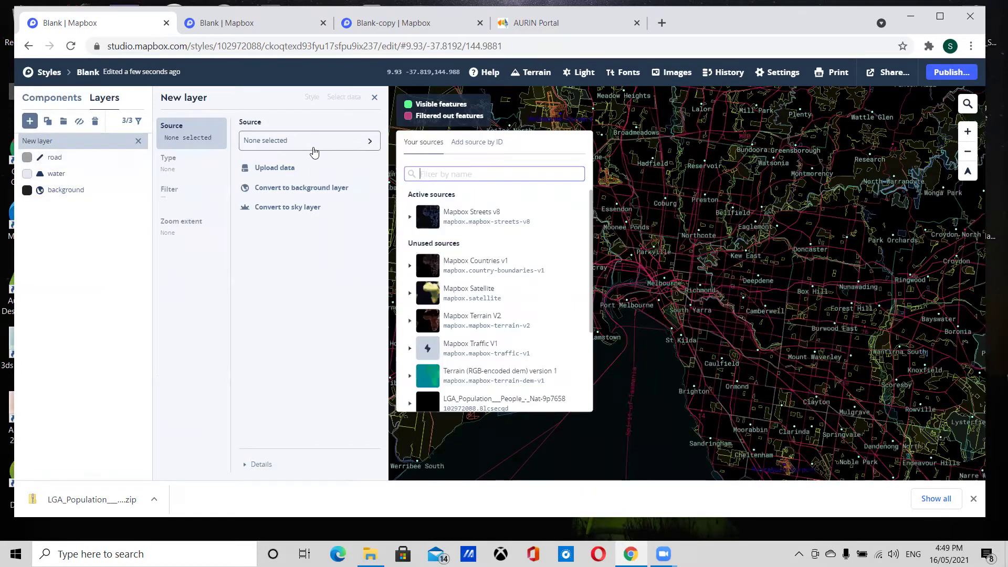
{"action": "left_click", "coordinate": [499, 223]}
{"action": "left_click", "coordinate": [443, 287]}
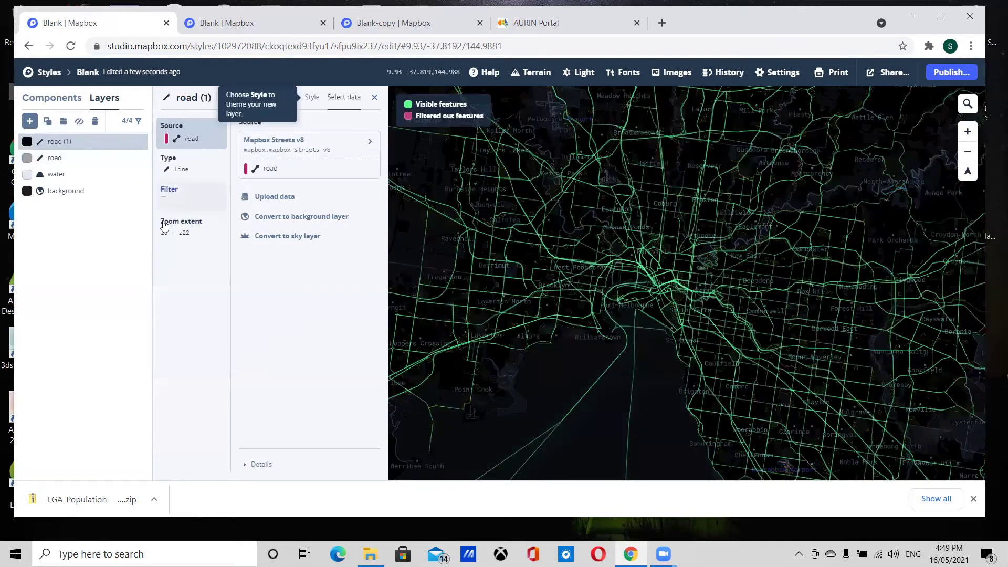
- Create a filter on the new road layer's class field and add street as an accepted value
{"action": "left_click", "coordinate": [210, 209]}
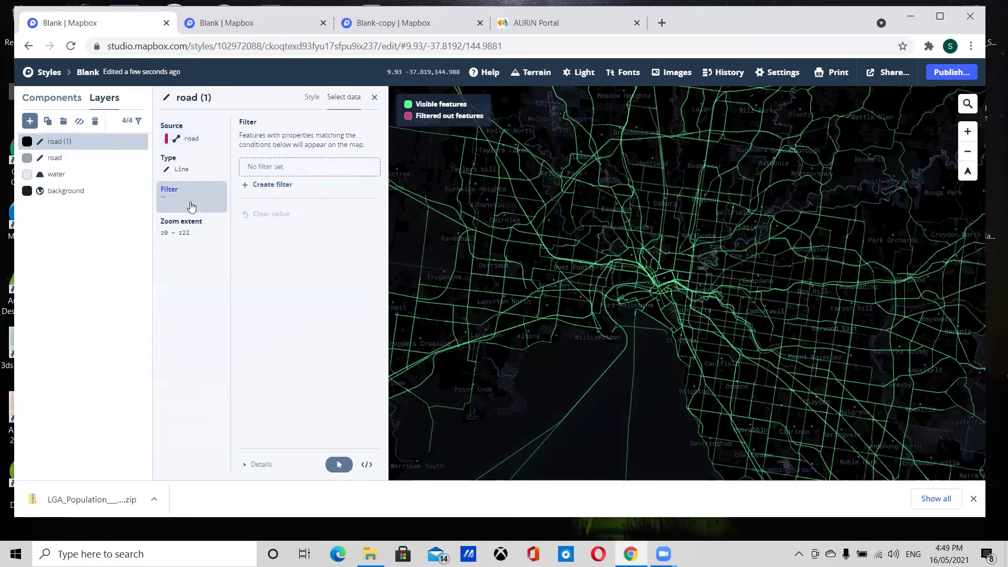
{"action": "left_click", "coordinate": [271, 186]}
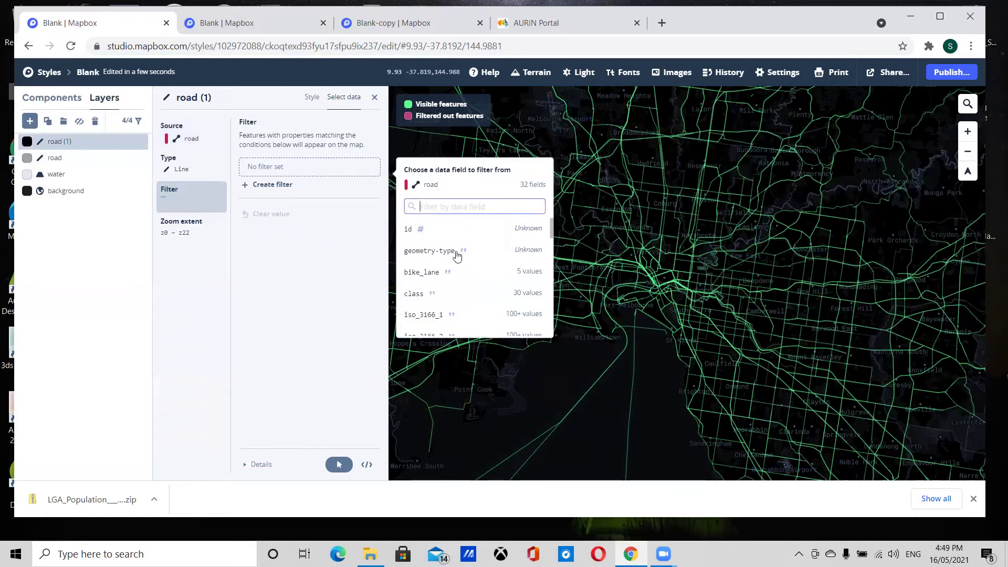
{"action": "left_click", "coordinate": [441, 293]}
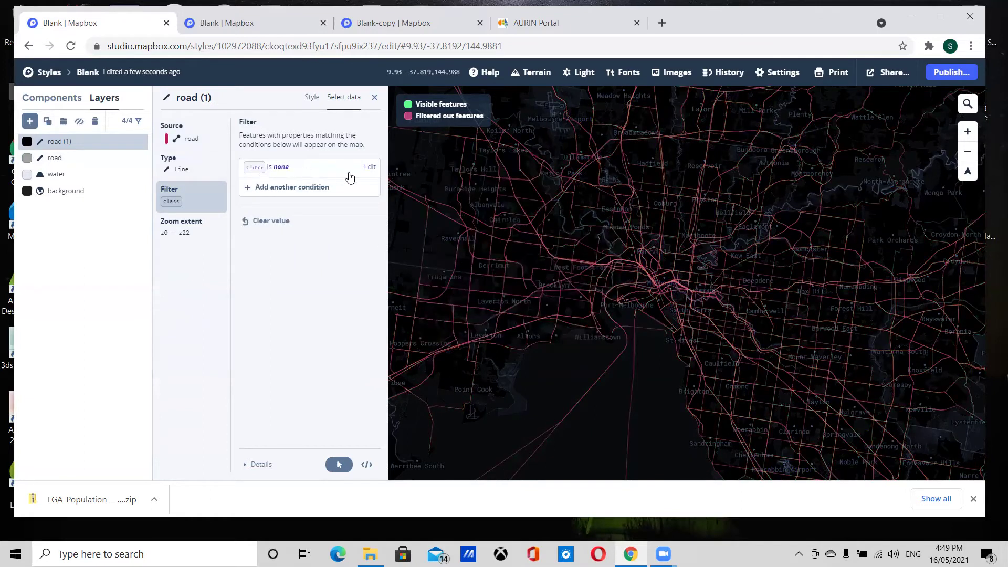
{"action": "left_click", "coordinate": [370, 167]}
{"action": "left_click", "coordinate": [286, 208]}
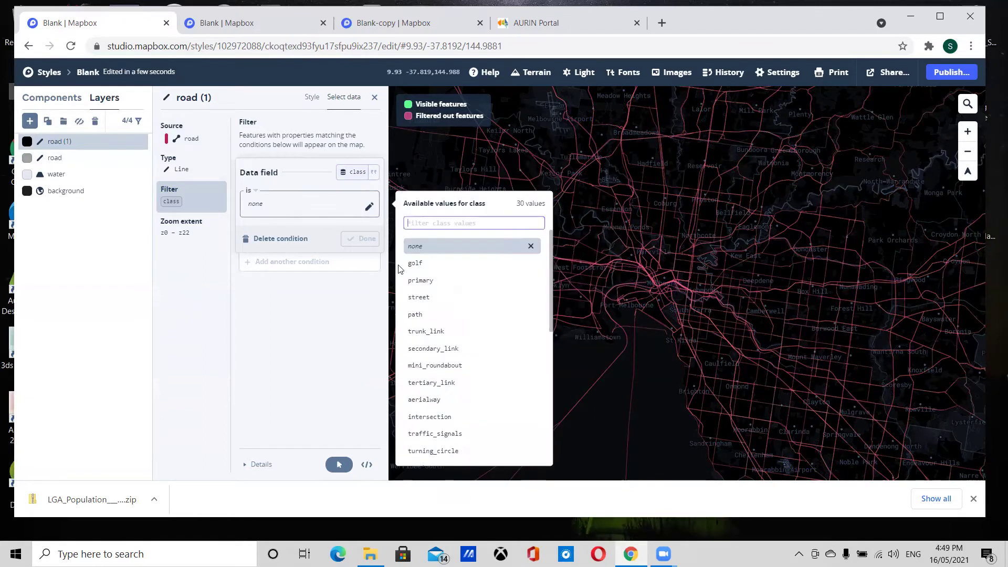
{"action": "left_click", "coordinate": [428, 304]}
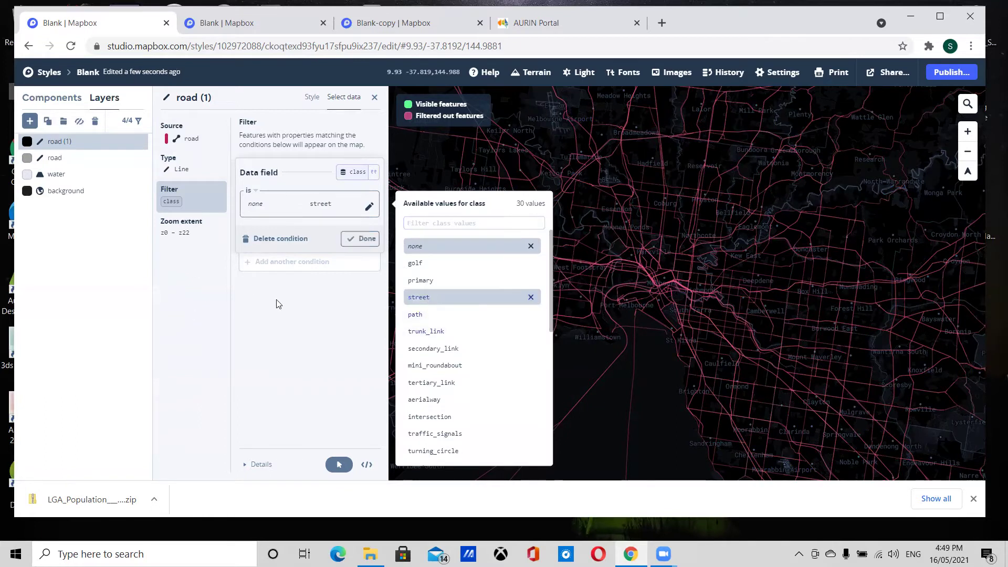
{"action": "left_click", "coordinate": [293, 321]}
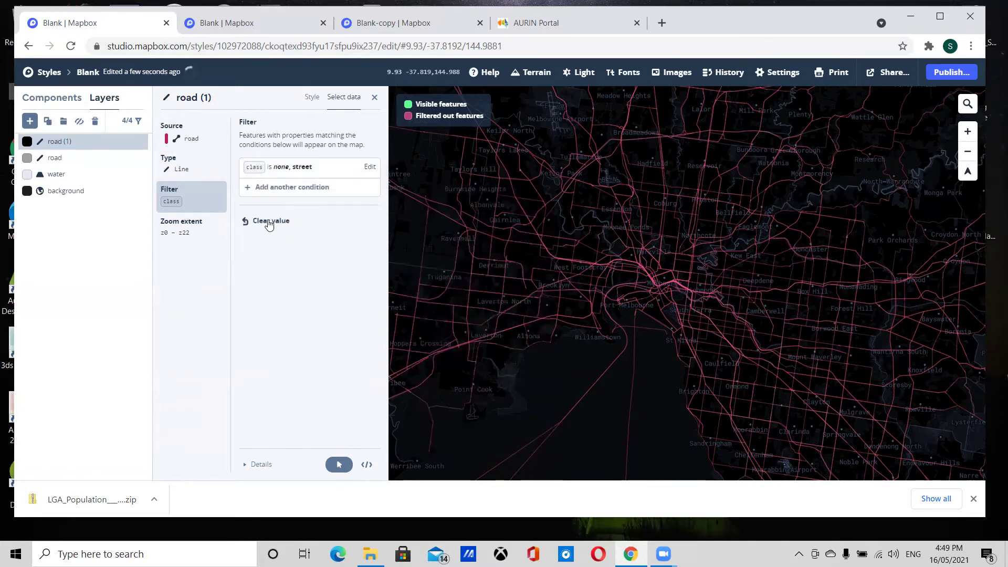
- Set the street road layer's line color to the dark grey 616161 and check it on the Melbourne map
{"action": "left_click", "coordinate": [312, 97]}
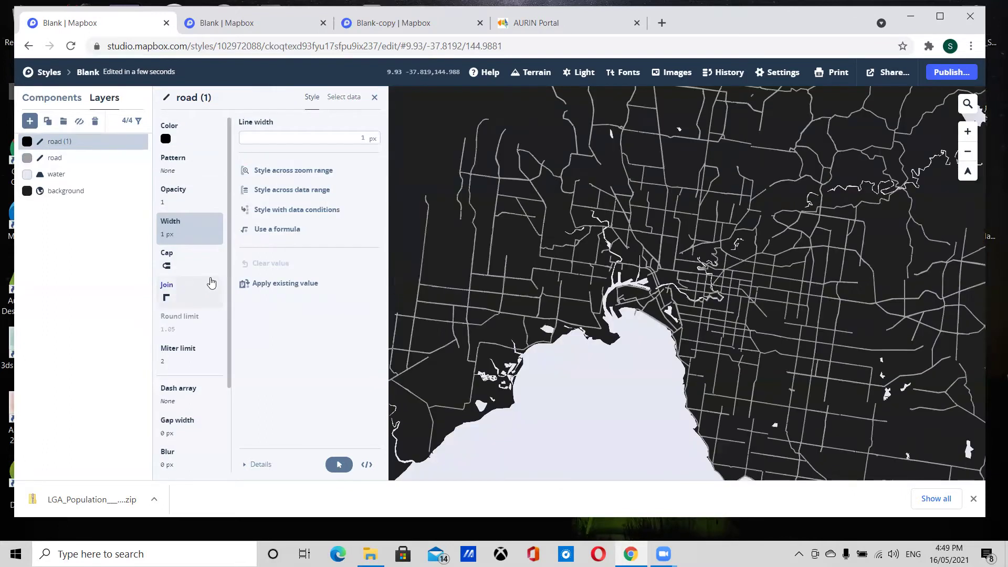
{"action": "left_click", "coordinate": [166, 138]}
{"action": "left_click_drag", "start_coordinate": [253, 187], "coordinate": [221, 179]}
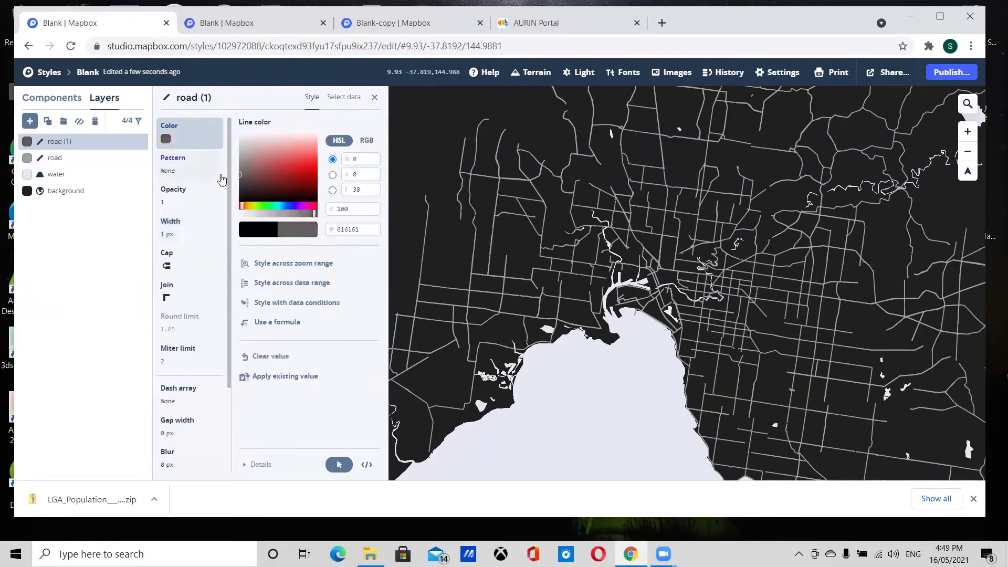
{"action": "scroll", "coordinate": [630, 249], "scroll_direction": "up", "scroll_amount": 5}
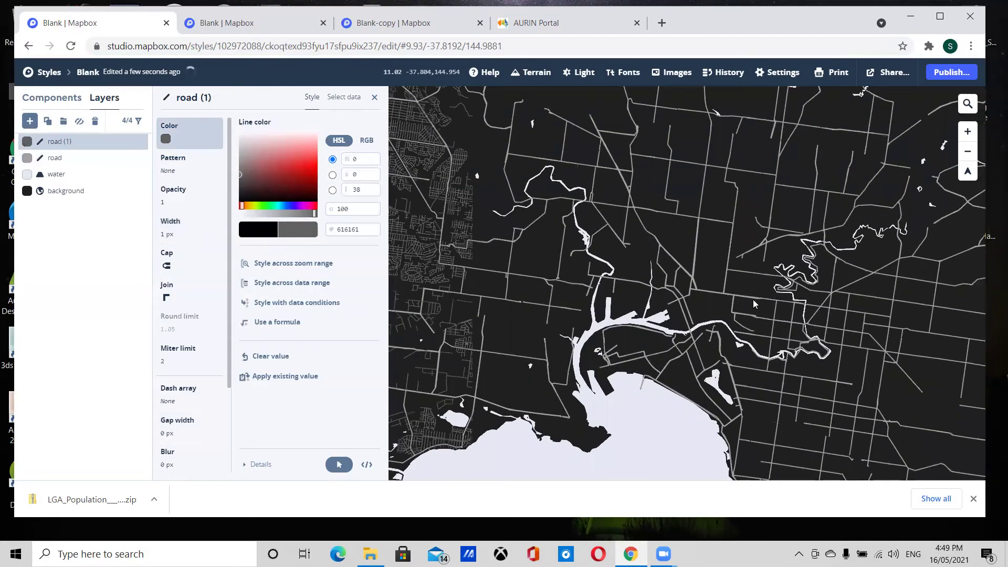
{"action": "scroll", "coordinate": [758, 312], "scroll_direction": "up", "scroll_amount": 6}
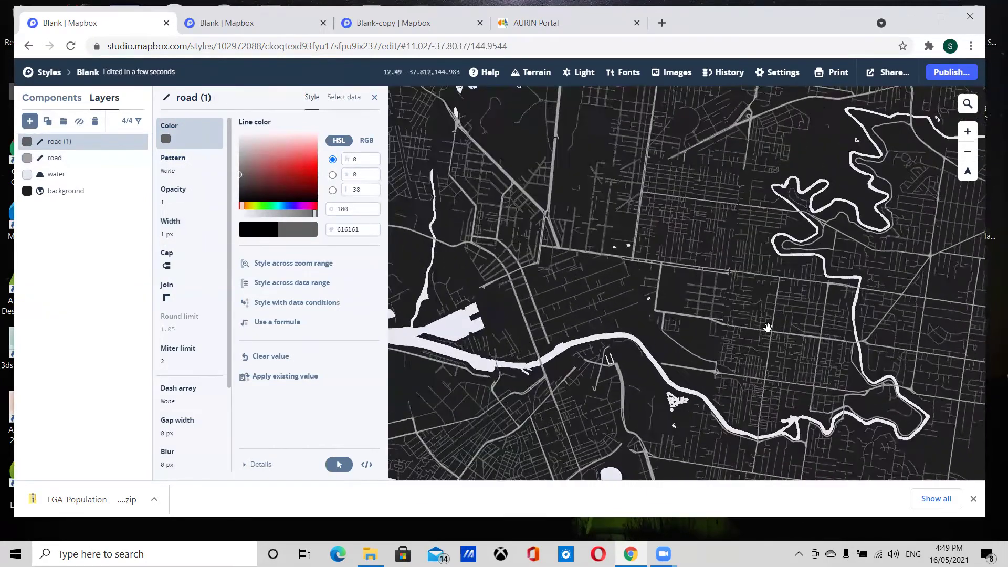
{"action": "scroll", "coordinate": [767, 328], "scroll_direction": "down", "scroll_amount": 1}
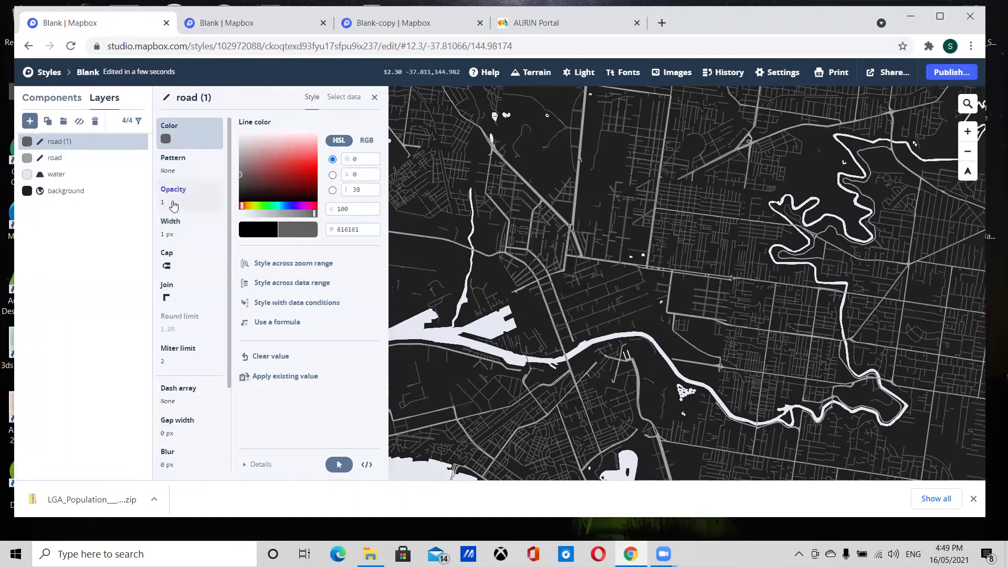
- Set the street road layer's line width to 0.5 px
{"action": "left_click", "coordinate": [175, 230]}
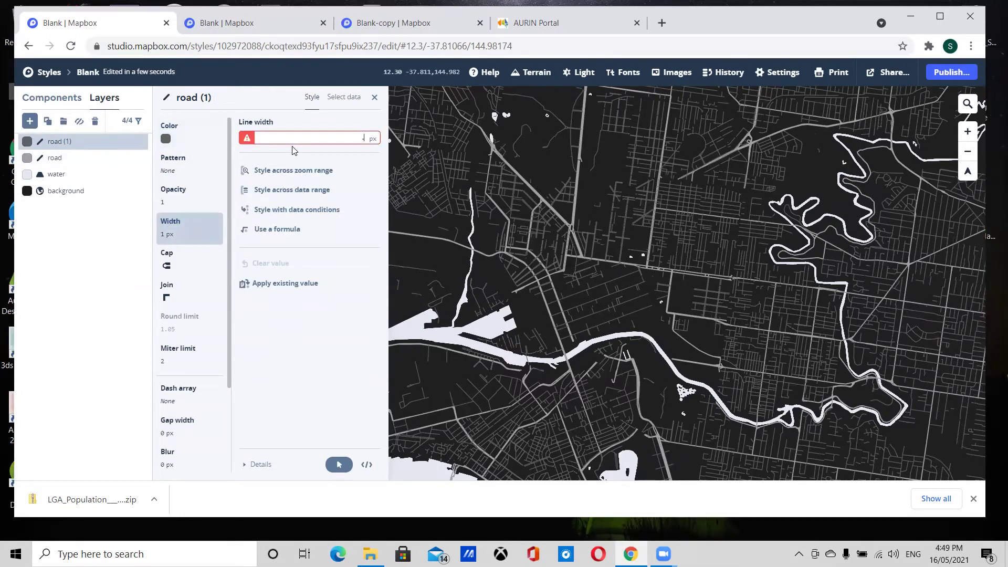
{"action": "type", "text": ".5"}
{"action": "scroll", "coordinate": [715, 340], "scroll_direction": "down", "scroll_amount": 2}
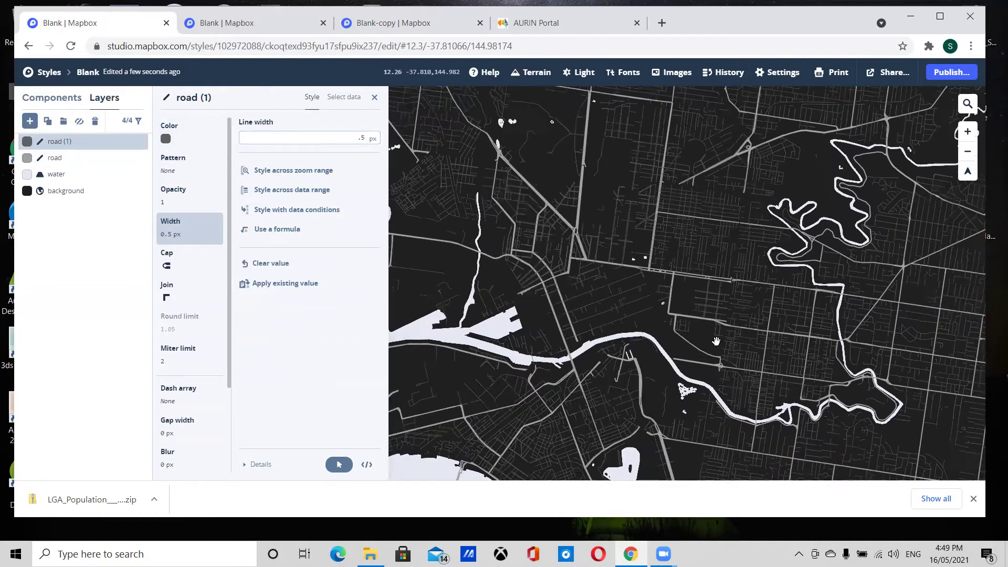
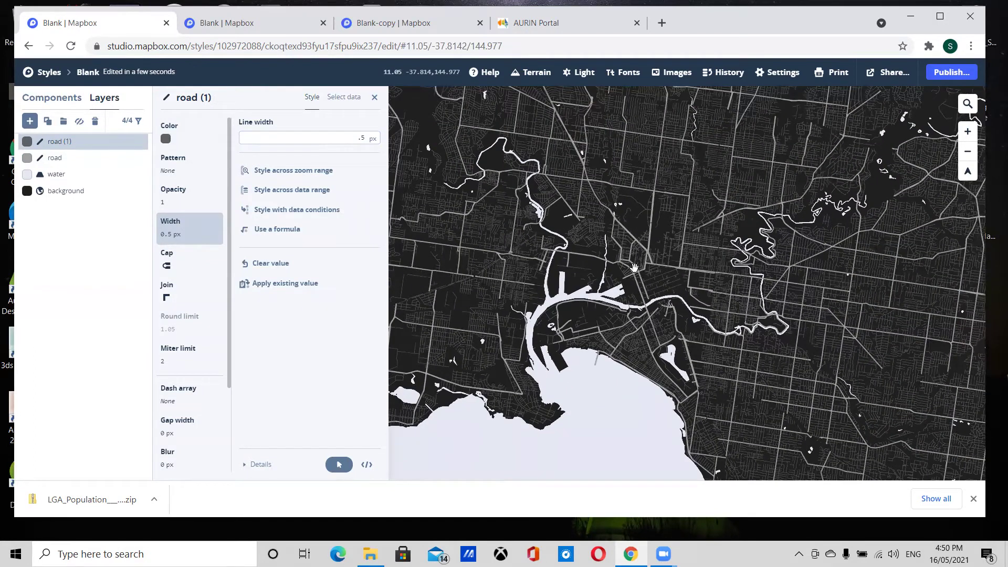
- Add a new layer using the place_label data from the Mapbox Streets v8 source
{"action": "left_click", "coordinate": [30, 121]}
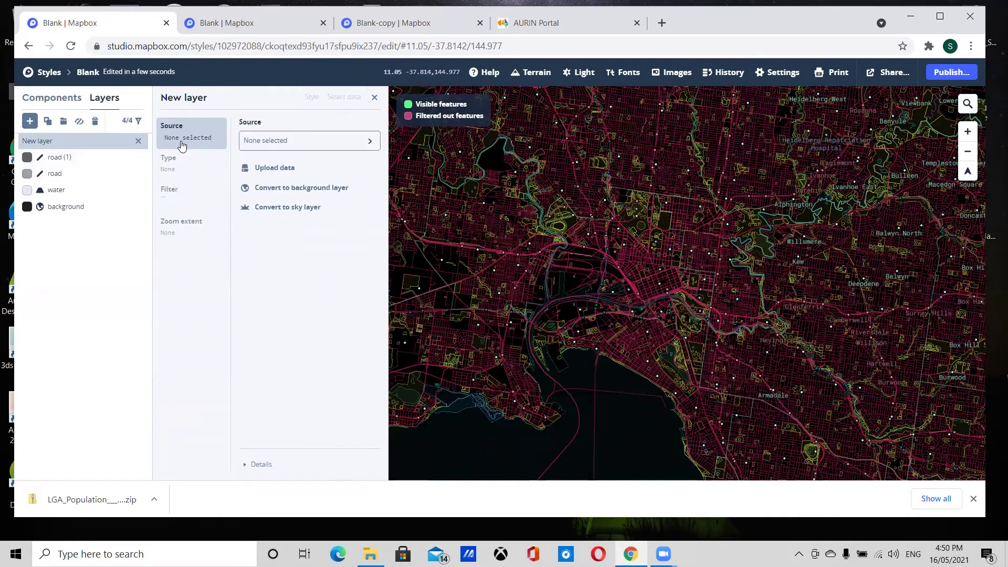
{"action": "left_click", "coordinate": [354, 138]}
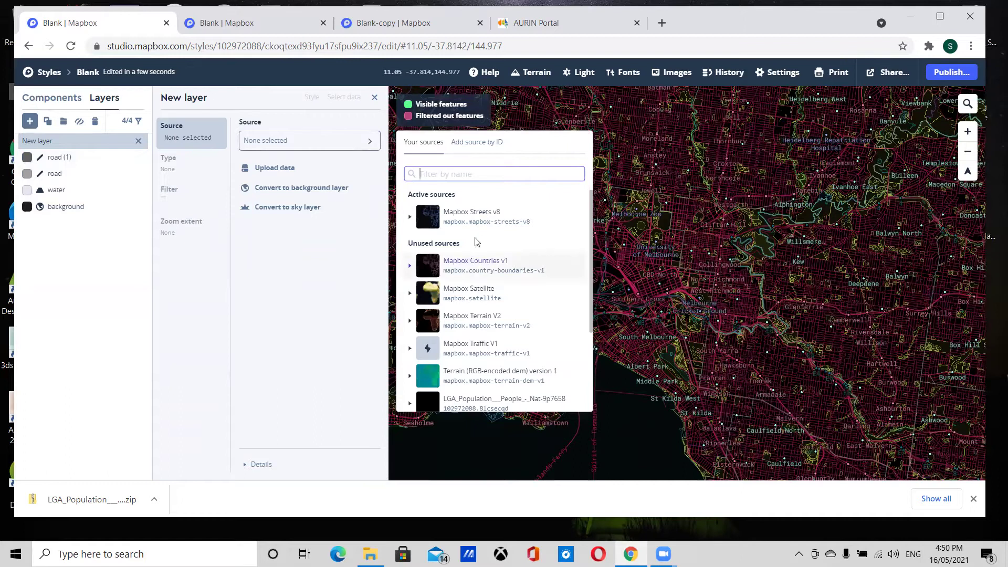
{"action": "left_click", "coordinate": [474, 220]}
{"action": "scroll", "coordinate": [506, 345], "scroll_direction": "down", "scroll_amount": 4}
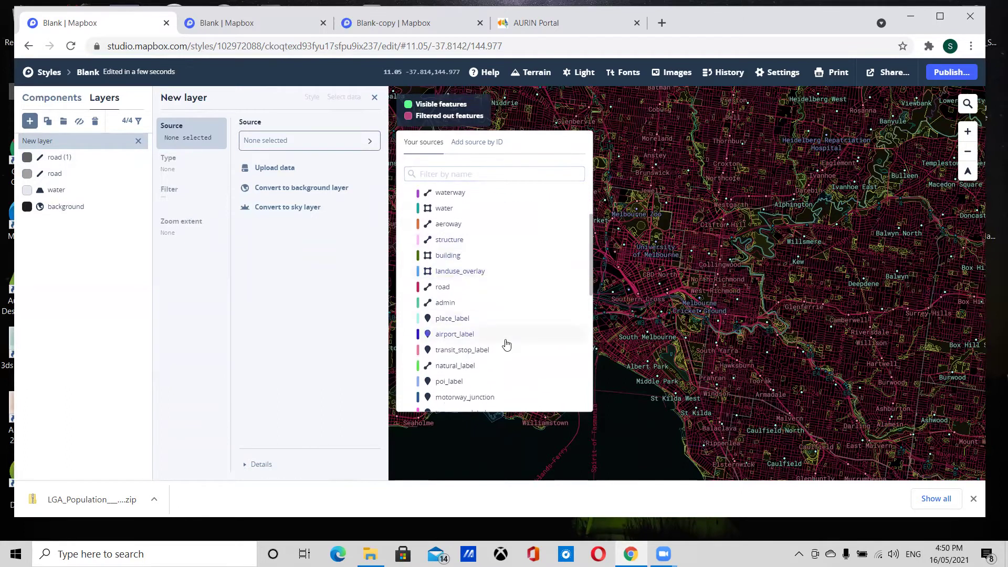
{"action": "scroll", "coordinate": [492, 278], "scroll_direction": "up", "scroll_amount": 1}
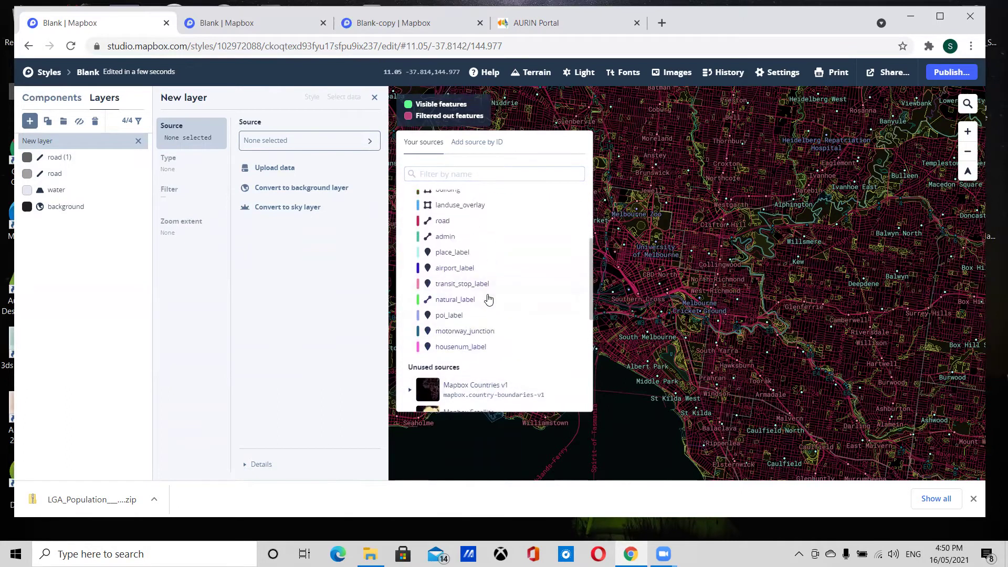
{"action": "left_click", "coordinate": [461, 253]}
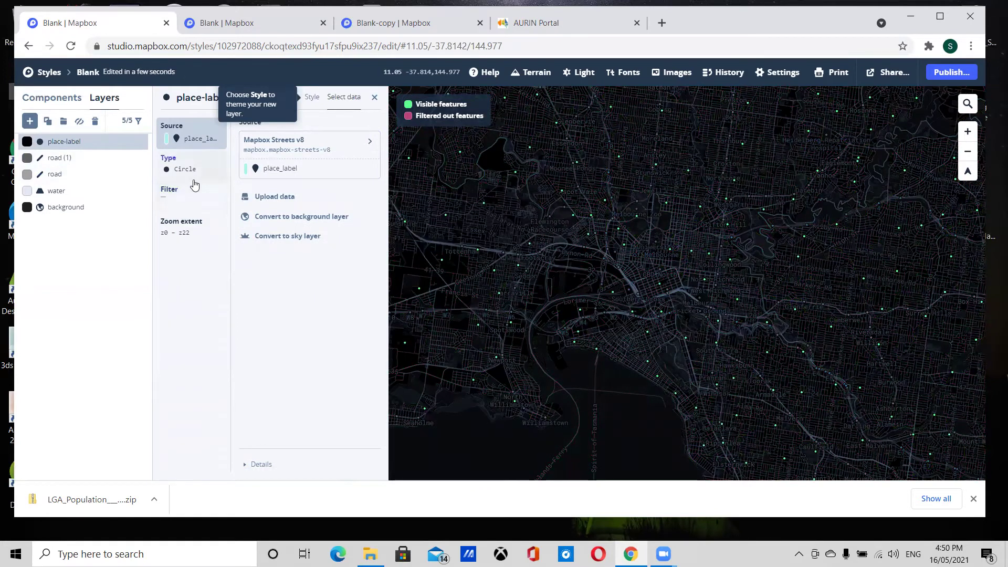
- Change the place-label layer's type to Symbol
{"action": "left_click", "coordinate": [184, 165]}
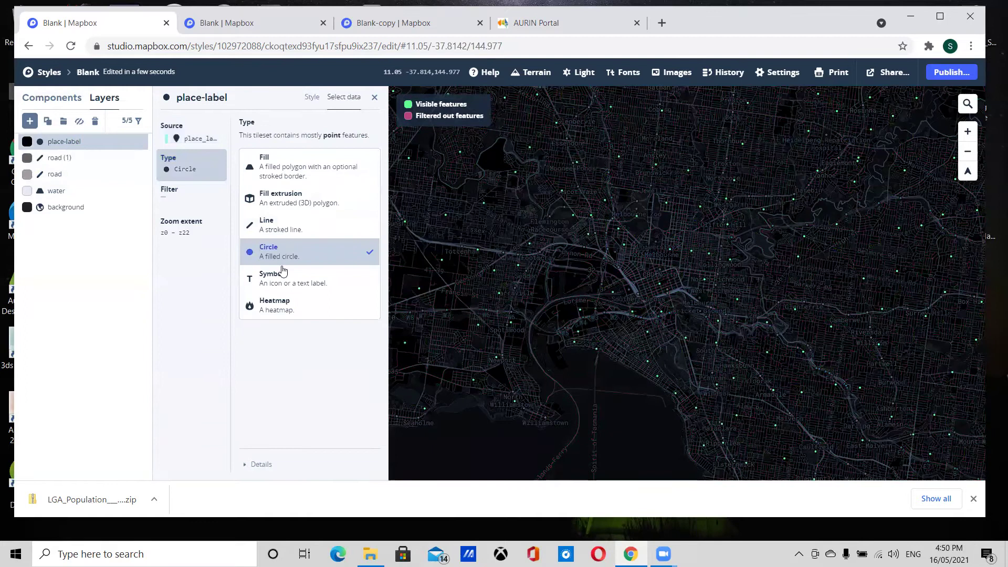
{"action": "left_click", "coordinate": [284, 278]}
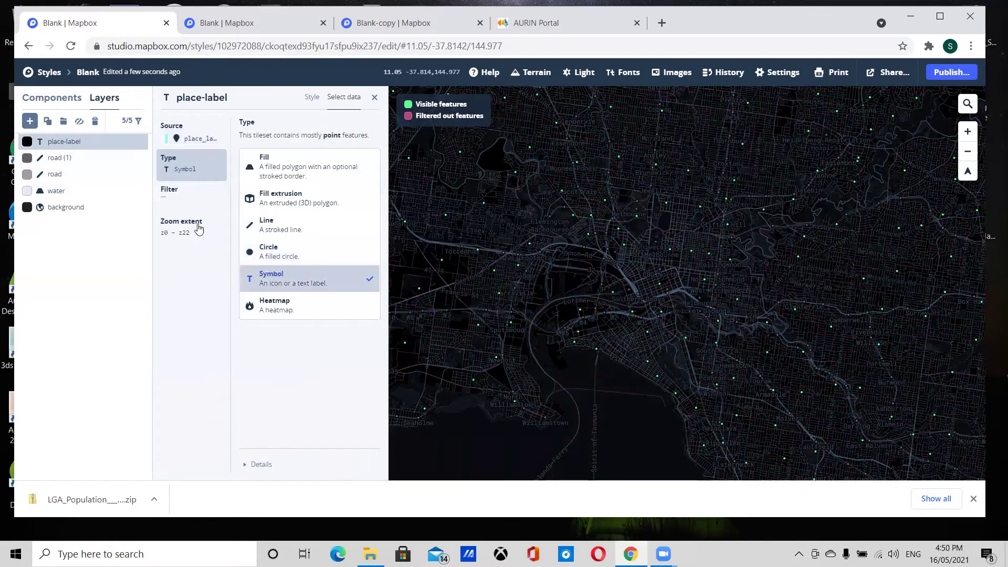
{"action": "left_click", "coordinate": [175, 204]}
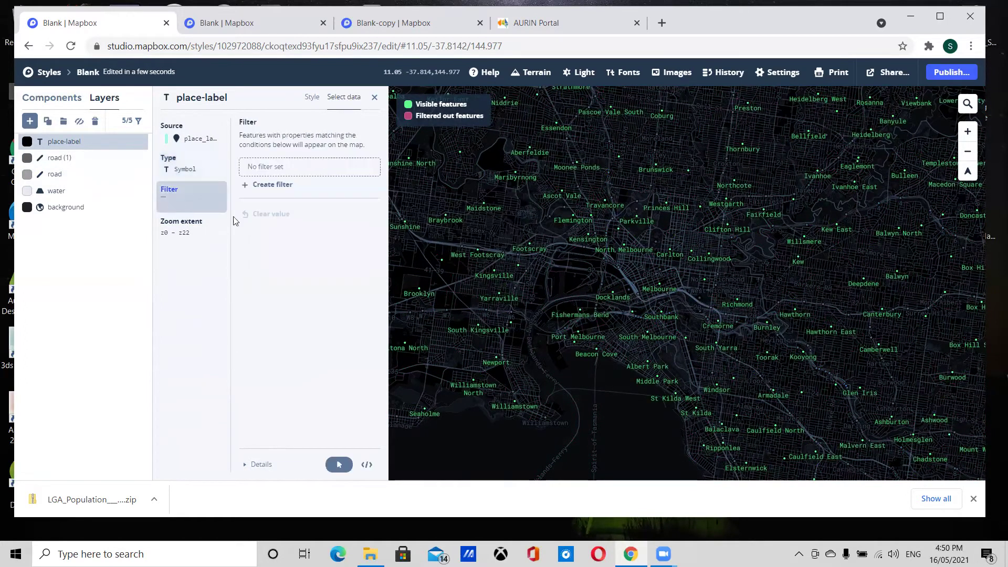
- Use the name data field as the text of the place-label layer
{"action": "left_click", "coordinate": [313, 99]}
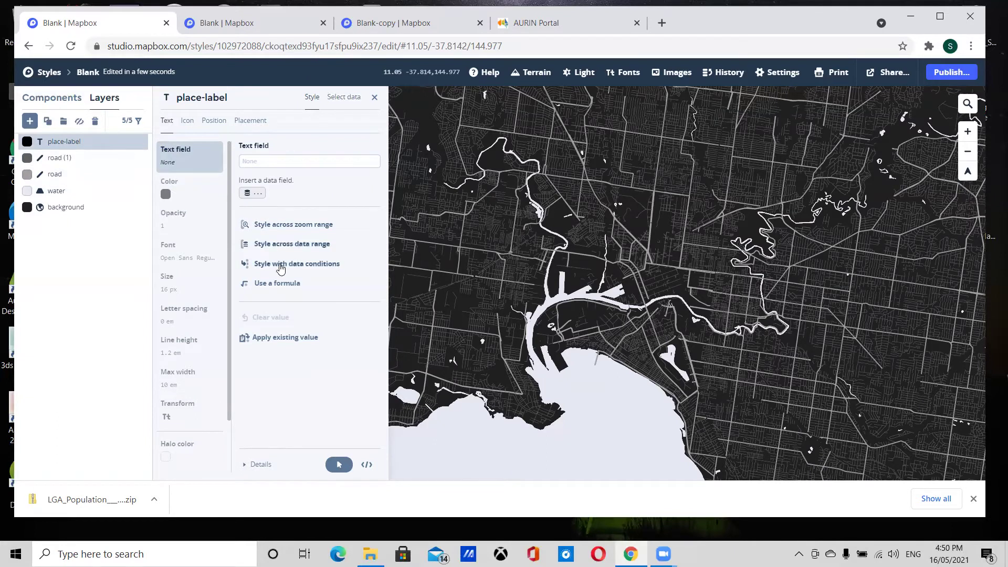
{"action": "left_click", "coordinate": [253, 193]}
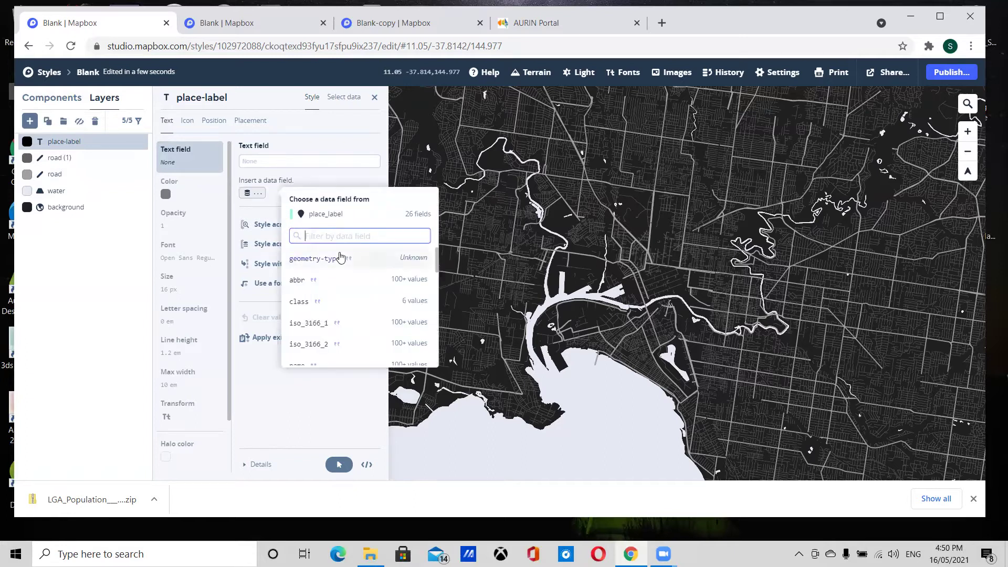
{"action": "mouse_move", "coordinate": [336, 281]}
{"action": "scroll", "coordinate": [313, 299], "scroll_direction": "down", "scroll_amount": 2}
{"action": "left_click", "coordinate": [322, 300]}
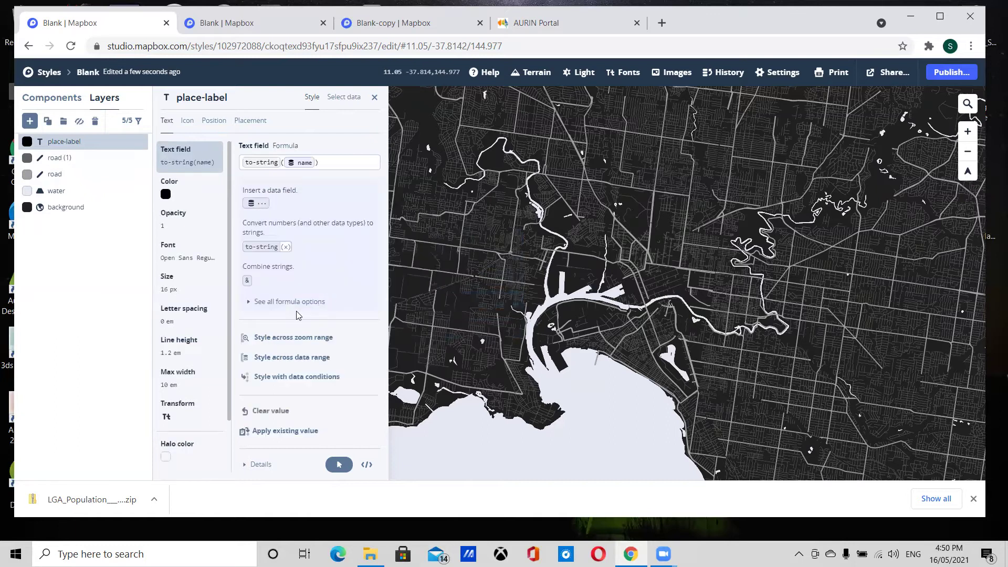
- Set the place labels' text color to the light grey dbdbdb and their text size to 10 px
{"action": "left_click", "coordinate": [166, 194]}
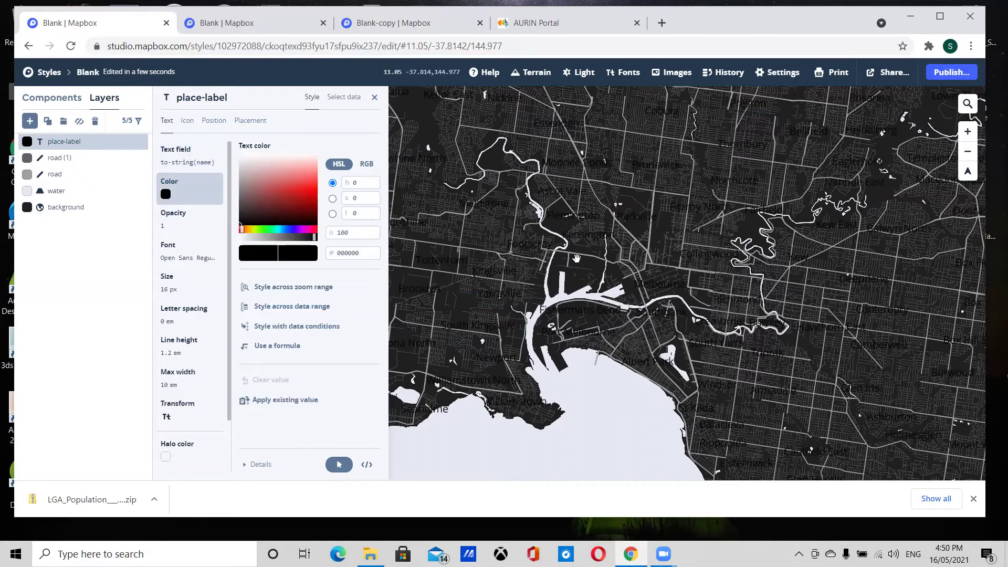
{"action": "left_click_drag", "start_coordinate": [260, 208], "coordinate": [200, 167]}
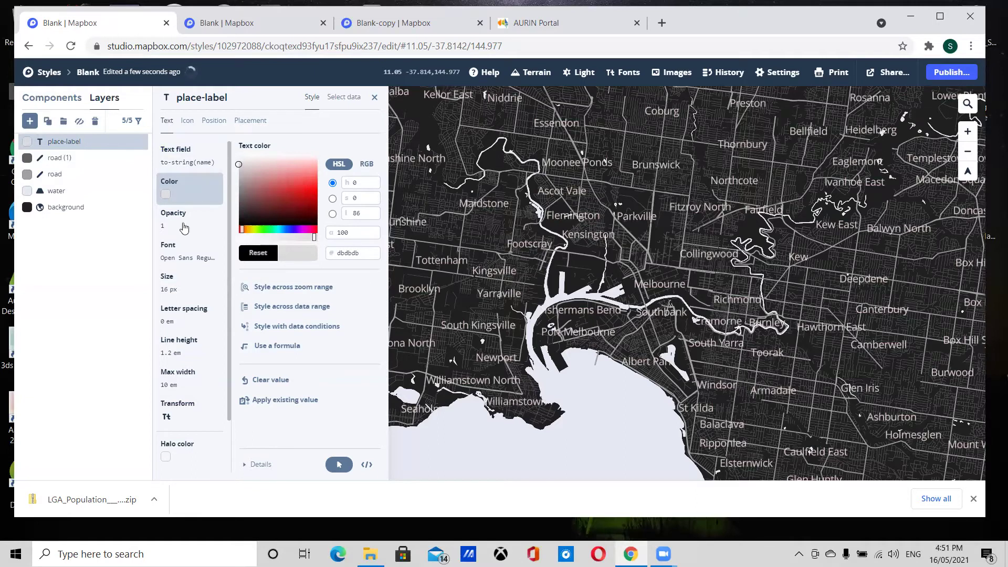
{"action": "left_click", "coordinate": [177, 288]}
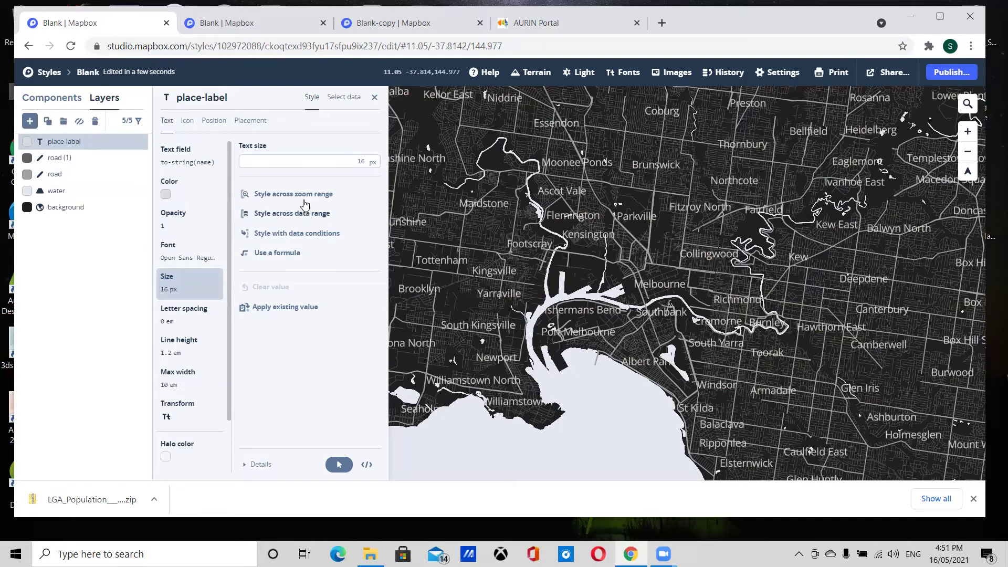
{"action": "double_click", "coordinate": [354, 163]}
{"action": "type", "text": "10"}
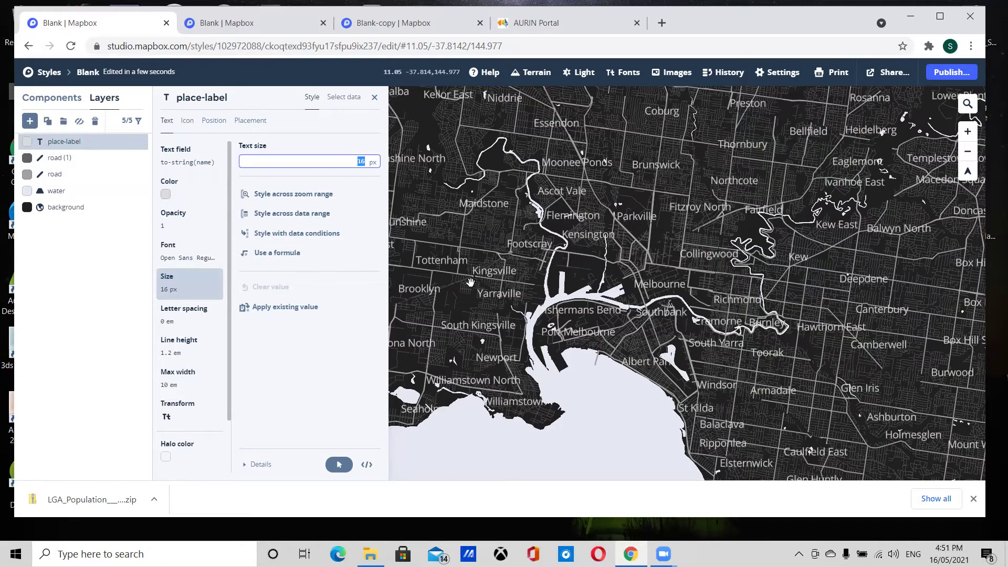
{"action": "left_click", "coordinate": [467, 293]}
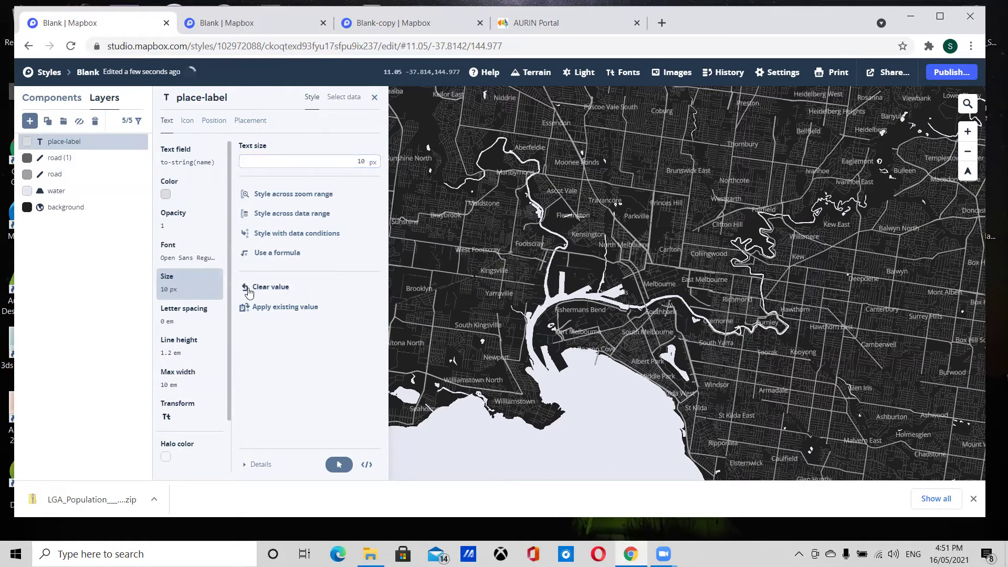
{"action": "scroll", "coordinate": [651, 231], "scroll_direction": "up", "scroll_amount": 3}
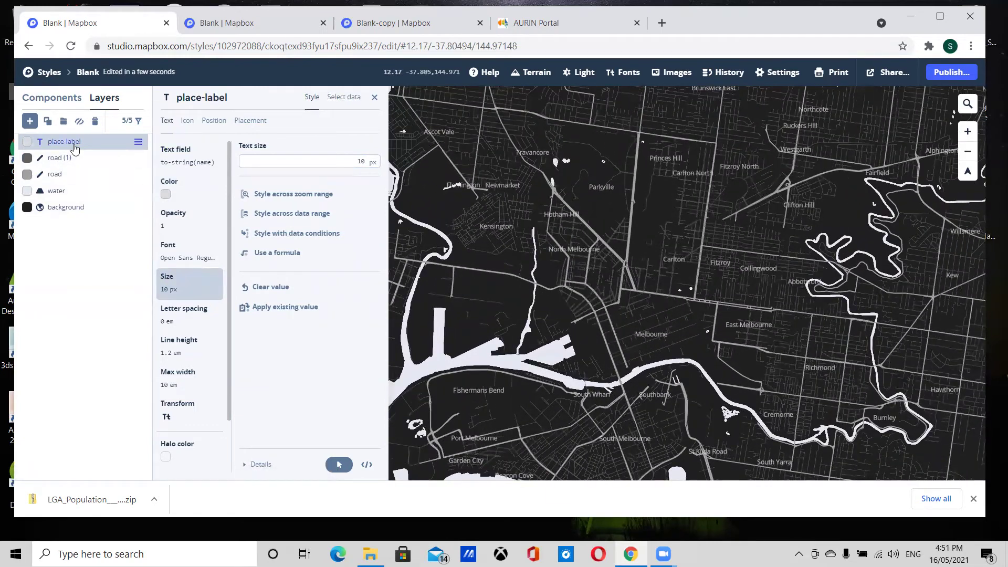
{"action": "mouse_move", "coordinate": [72, 146]}
{"action": "left_mouse_down"}
{"action": "mouse_move", "coordinate": [67, 192]}
{"action": "mouse_move", "coordinate": [75, 141]}
{"action": "left_mouse_up"}
{"action": "scroll", "coordinate": [716, 306], "scroll_direction": "down", "scroll_amount": 5}
{"action": "left_click_drag", "start_coordinate": [767, 387], "coordinate": [698, 351]}
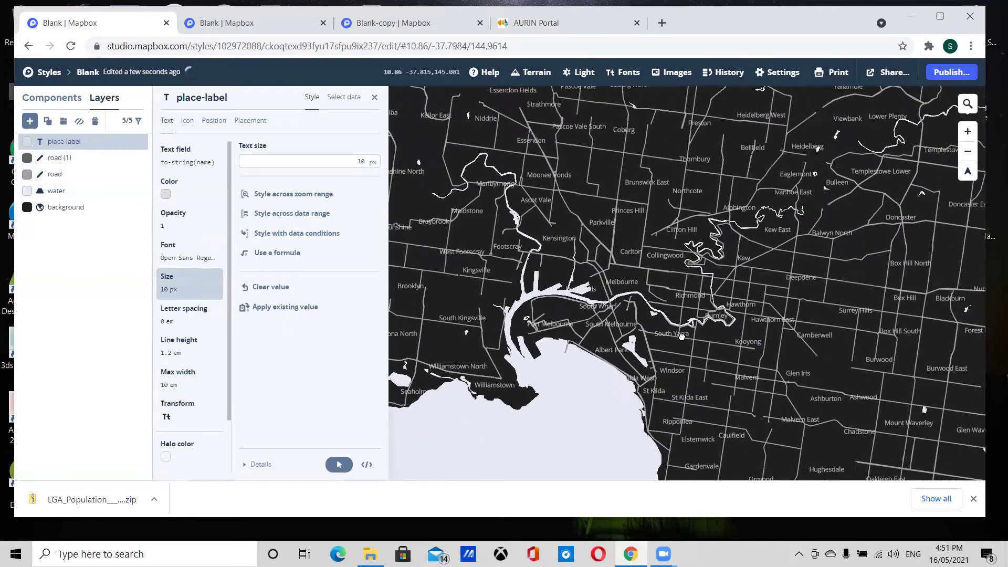
- Narrow the browser window to uncover the files on the desktop and add a new layer with no source selected
{"action": "scroll", "coordinate": [685, 327], "scroll_direction": "up", "scroll_amount": 1}
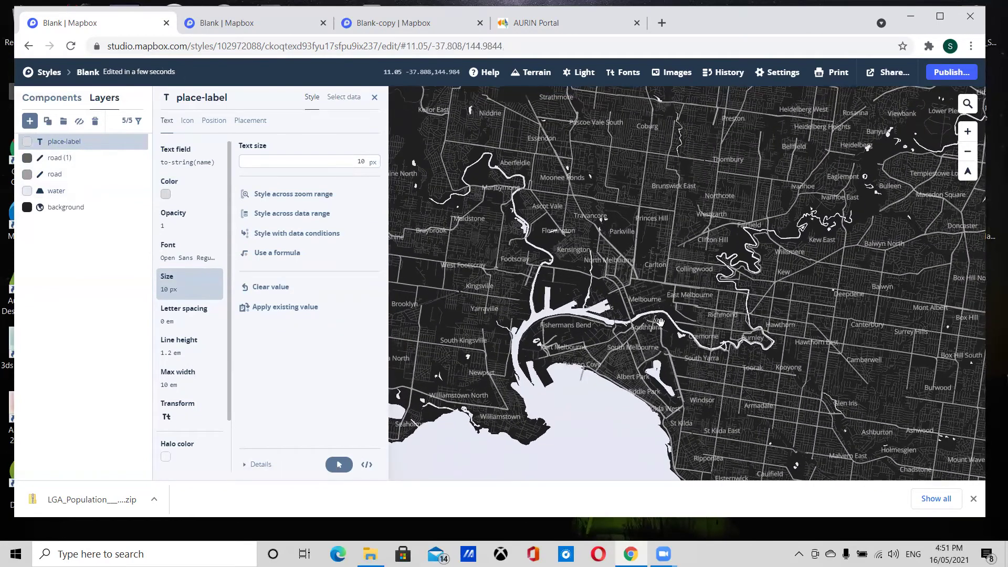
{"action": "left_click_drag", "start_coordinate": [646, 352], "coordinate": [662, 362]}
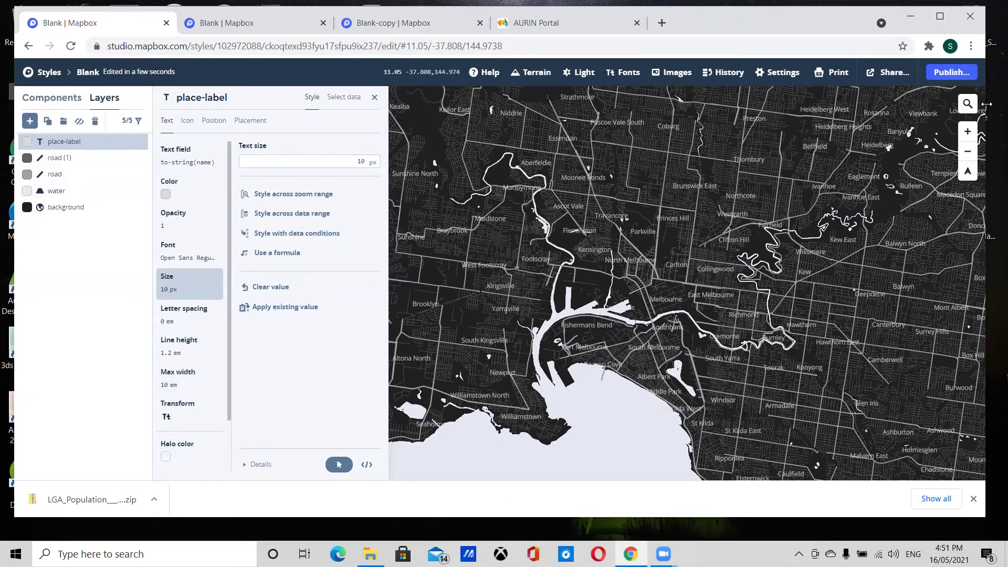
{"action": "left_click_drag", "start_coordinate": [987, 104], "coordinate": [945, 115]}
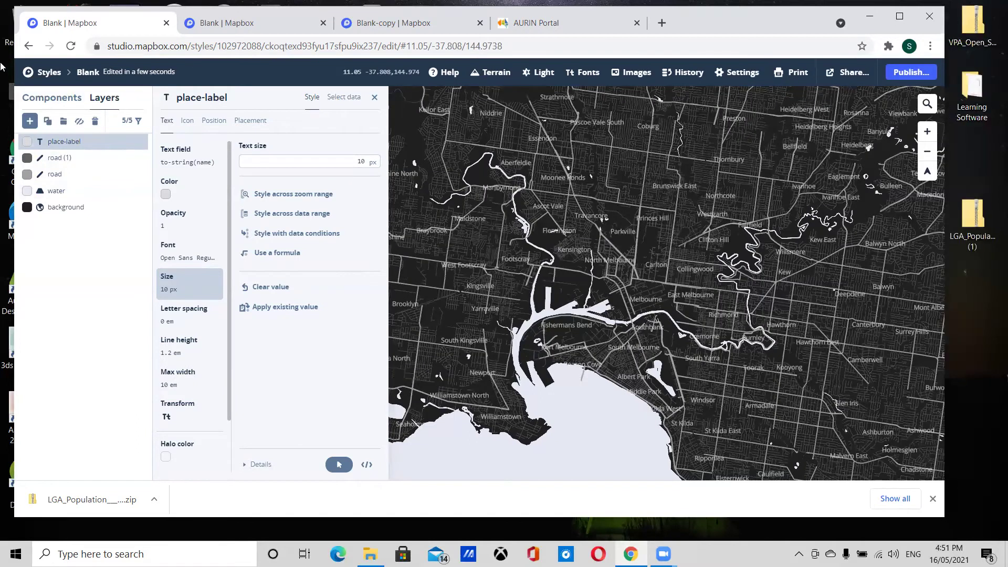
{"action": "left_click", "coordinate": [30, 121]}
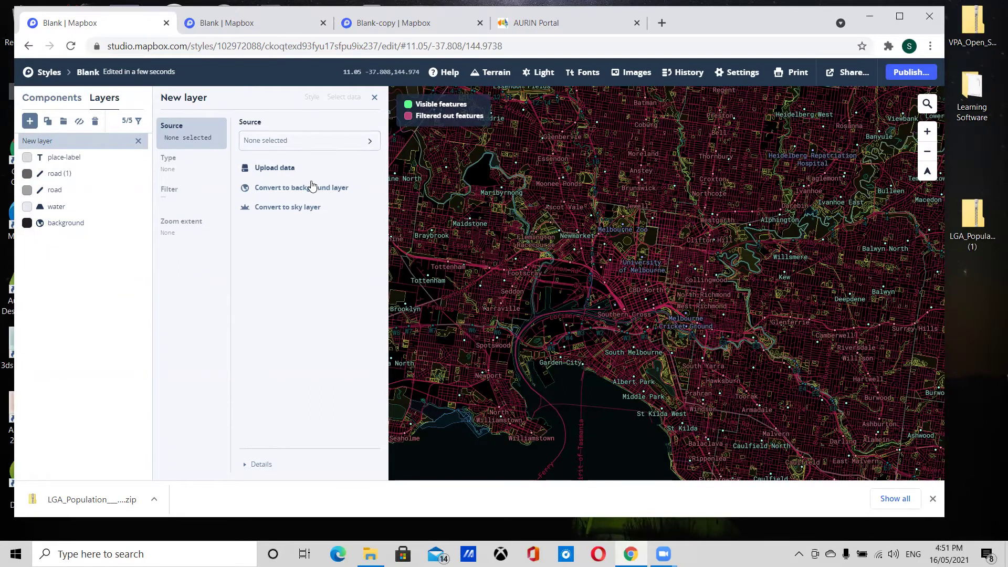
{"action": "left_click", "coordinate": [372, 144]}
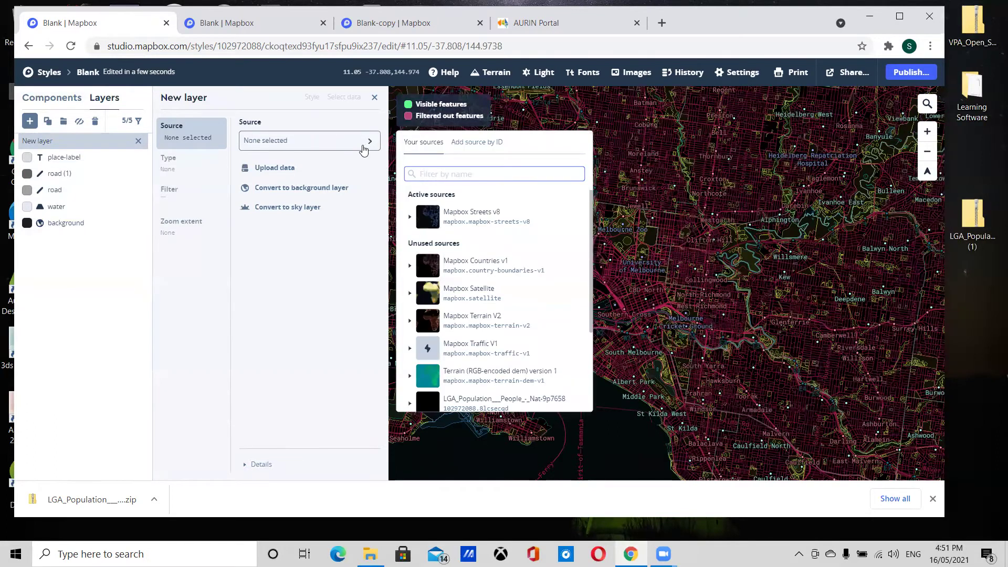
{"action": "scroll", "coordinate": [515, 337], "scroll_direction": "down", "scroll_amount": 3}
{"action": "left_click", "coordinate": [269, 267]}
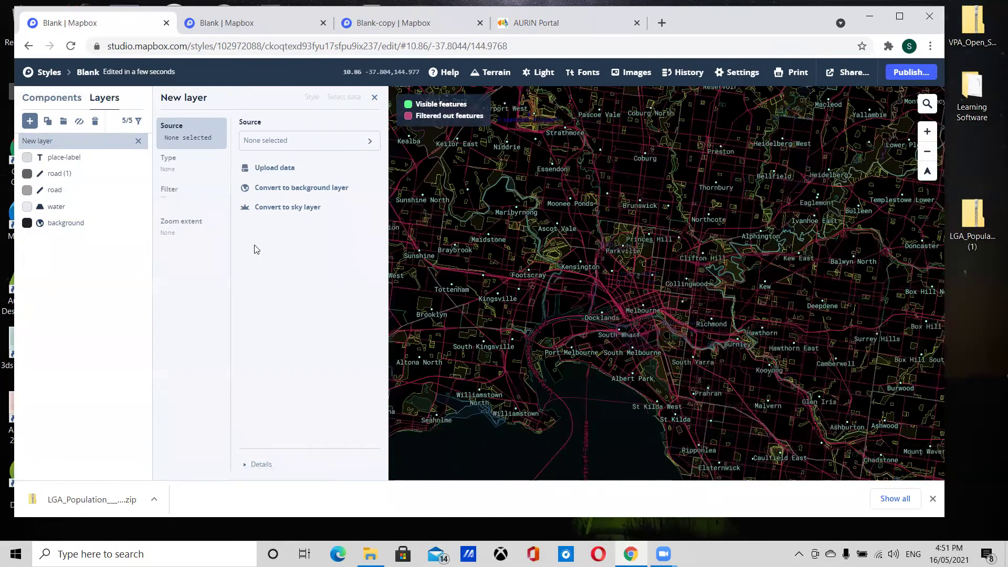
- Upload the desktop file LGA_Population___People_-_National_Regional_Profile_2010-2014 (1).zip as a new tileset
{"action": "left_click", "coordinate": [275, 169]}
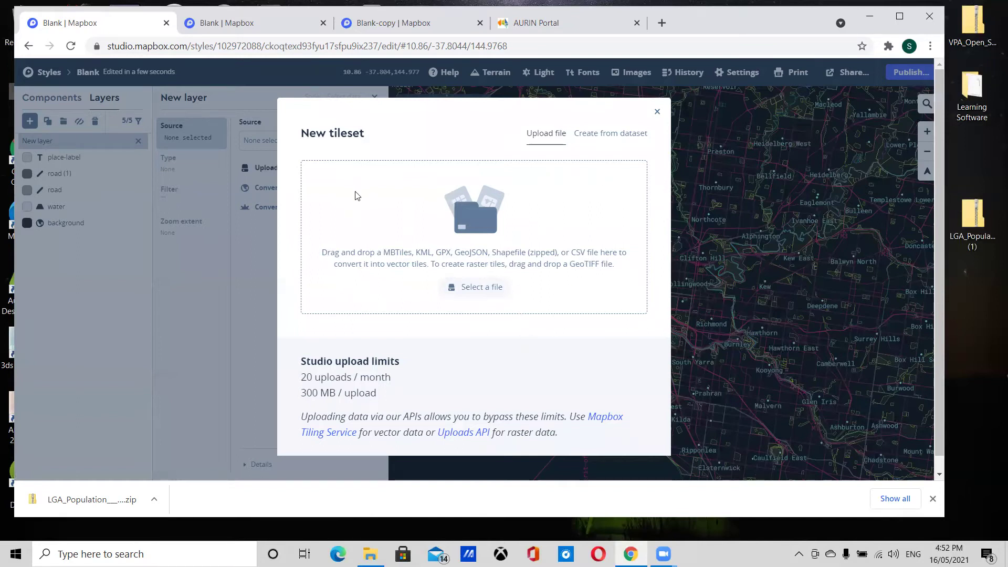
{"action": "left_click", "coordinate": [960, 290]}
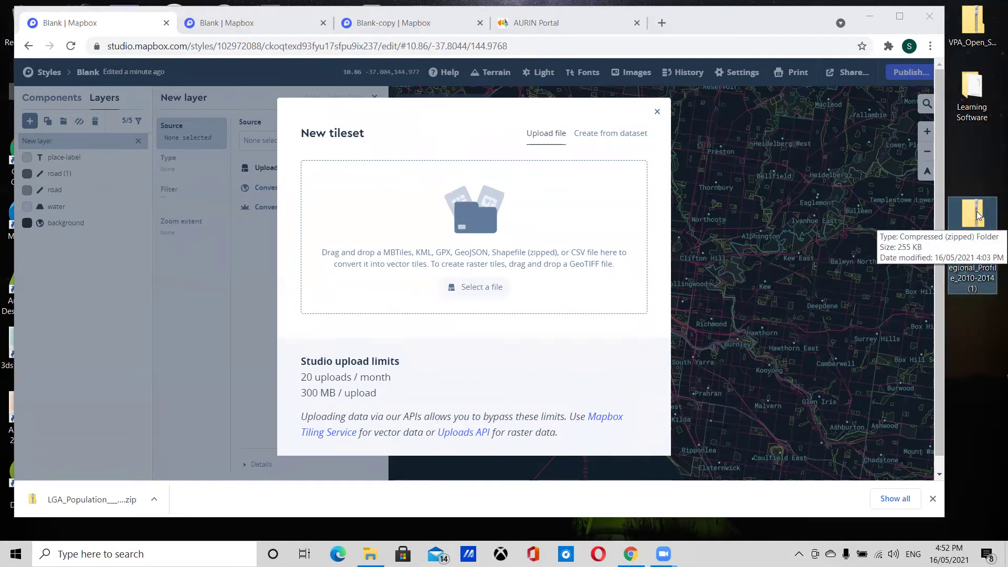
{"action": "left_click_drag", "start_coordinate": [977, 216], "coordinate": [473, 215]}
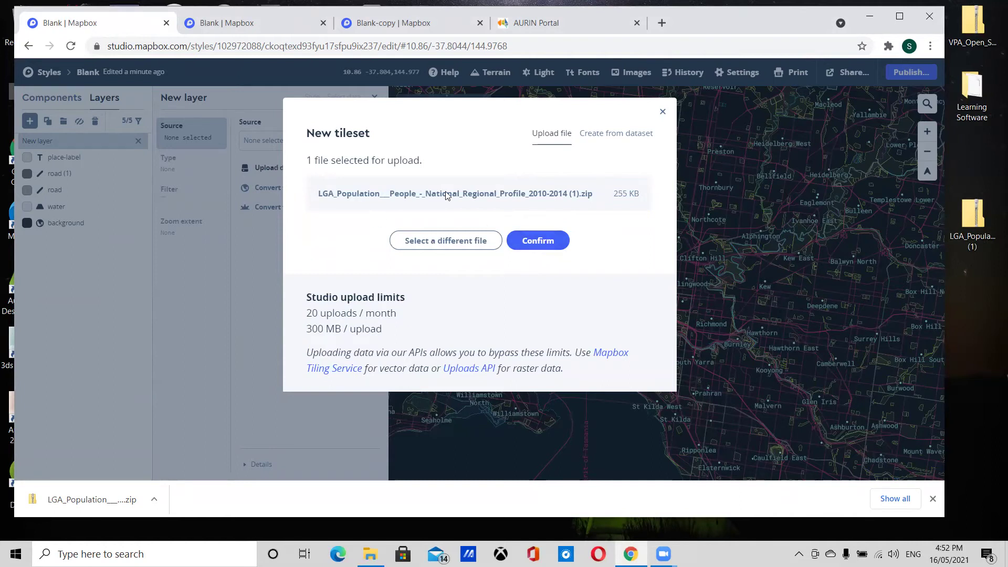
{"action": "left_click", "coordinate": [546, 242]}
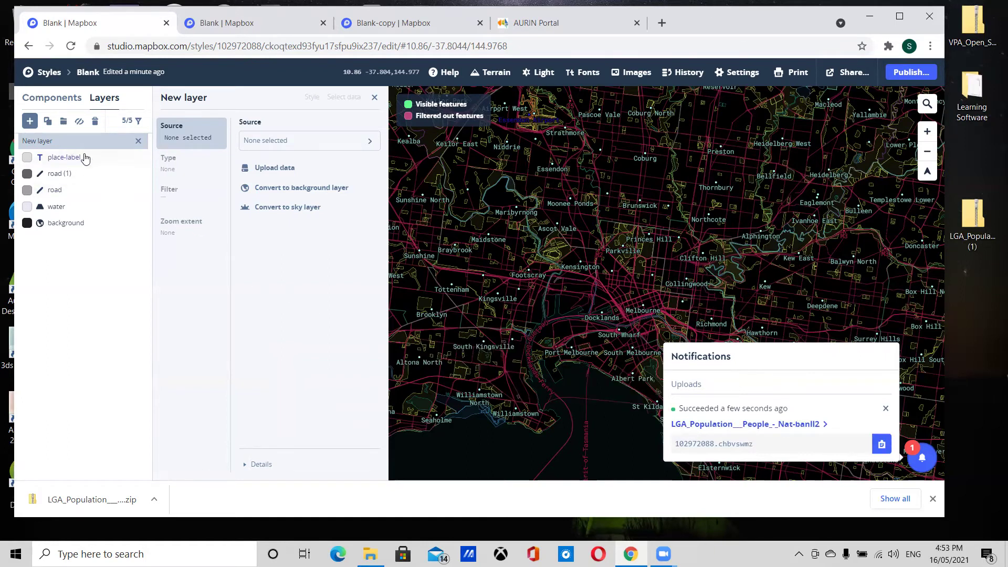
- Set the new layer's source to the uploaded LGA_Population___People_-_Nat-banll2 tileset's data
{"action": "left_click", "coordinate": [337, 145]}
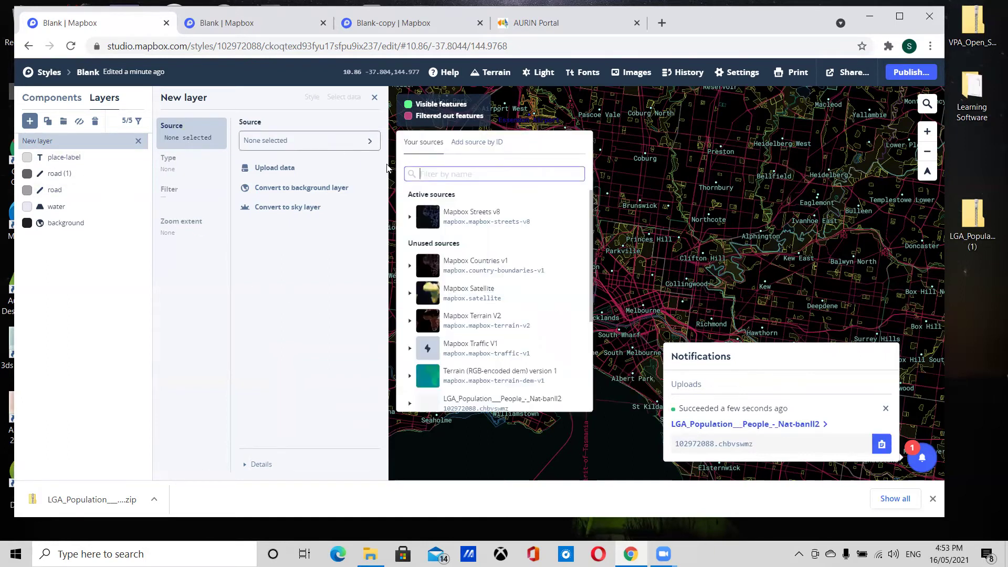
{"action": "scroll", "coordinate": [498, 284], "scroll_direction": "down", "scroll_amount": 3}
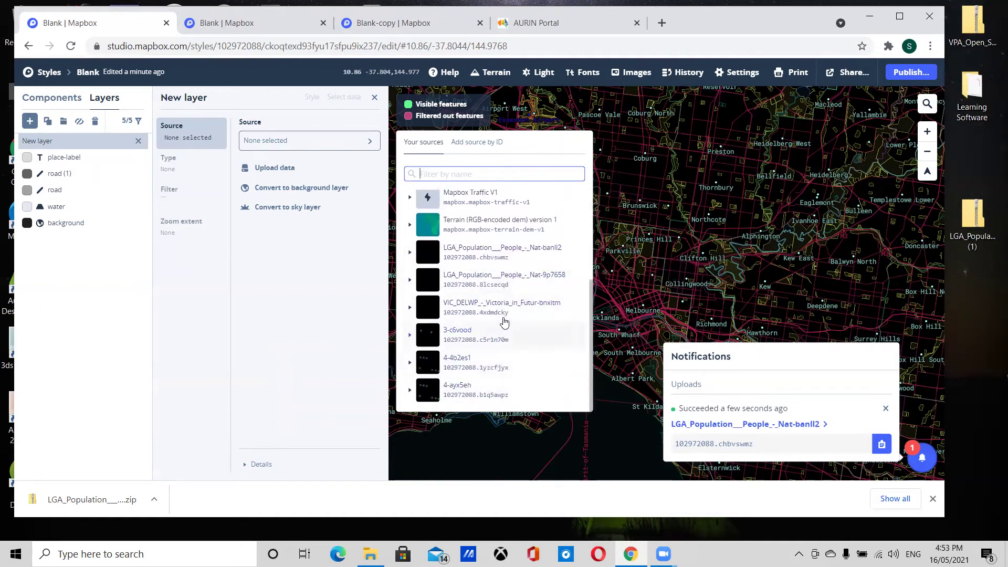
{"action": "scroll", "coordinate": [505, 323], "scroll_direction": "up", "scroll_amount": 2}
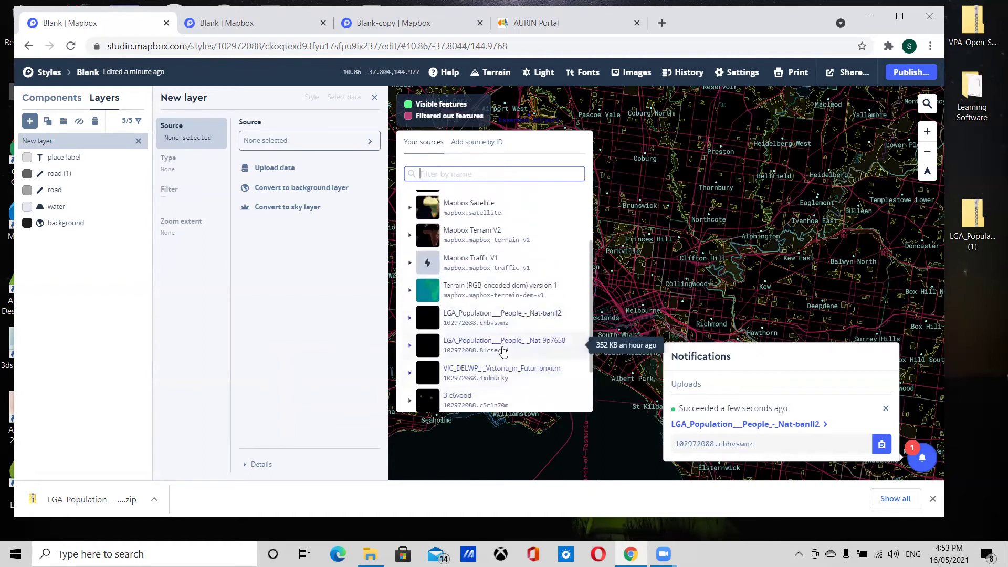
{"action": "scroll", "coordinate": [501, 347], "scroll_direction": "down", "scroll_amount": 2}
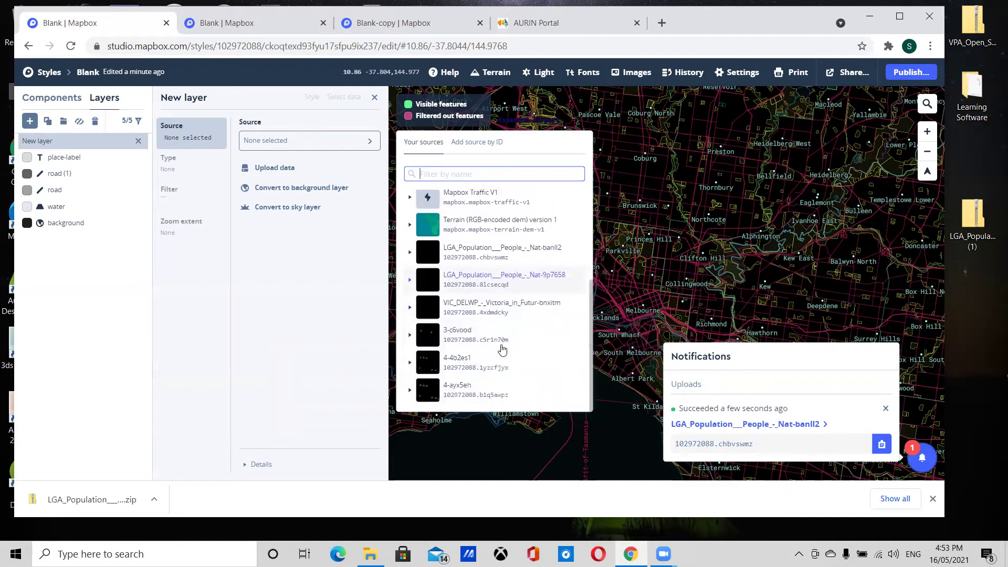
{"action": "left_click", "coordinate": [479, 252]}
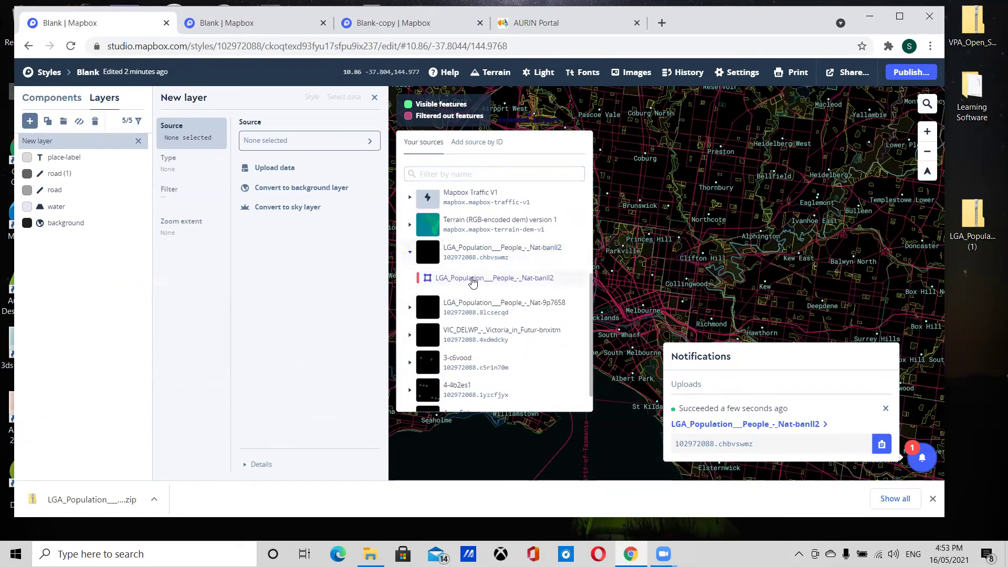
{"action": "left_click", "coordinate": [471, 277]}
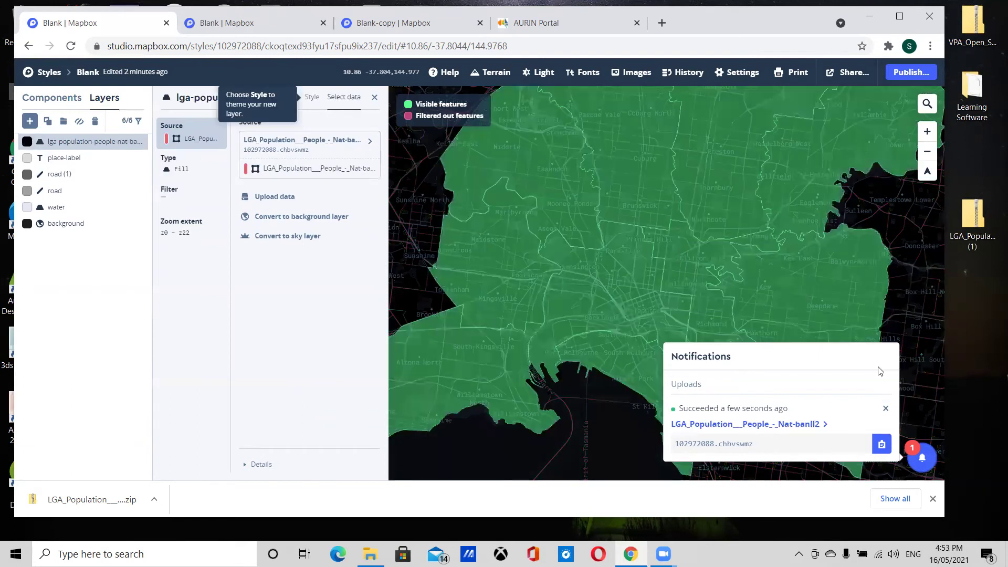
- Style the population layer's fill color across a data range based on the pop_densi0 field
{"action": "scroll", "coordinate": [677, 289], "scroll_direction": "down", "scroll_amount": 3}
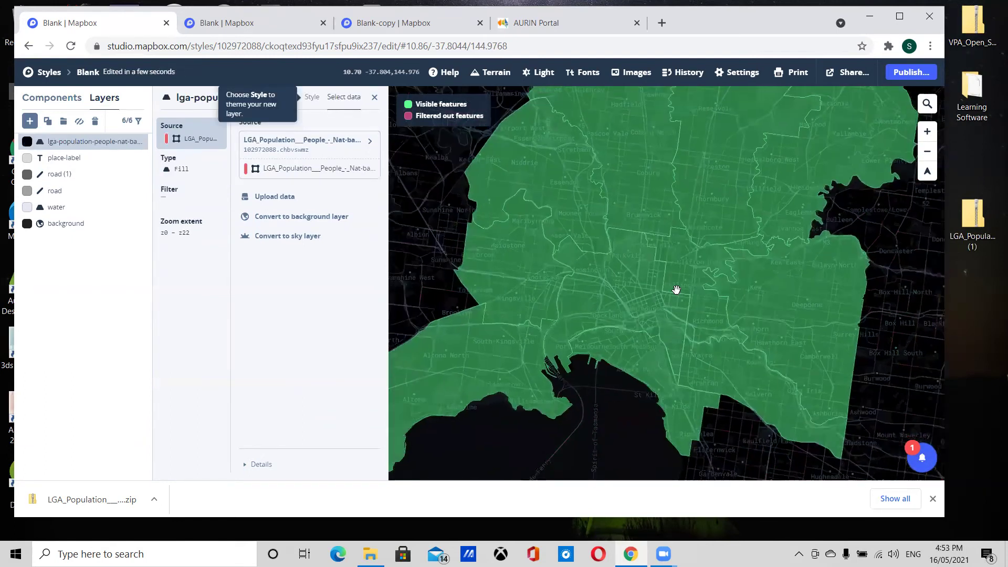
{"action": "scroll", "coordinate": [683, 287], "scroll_direction": "down", "scroll_amount": 1}
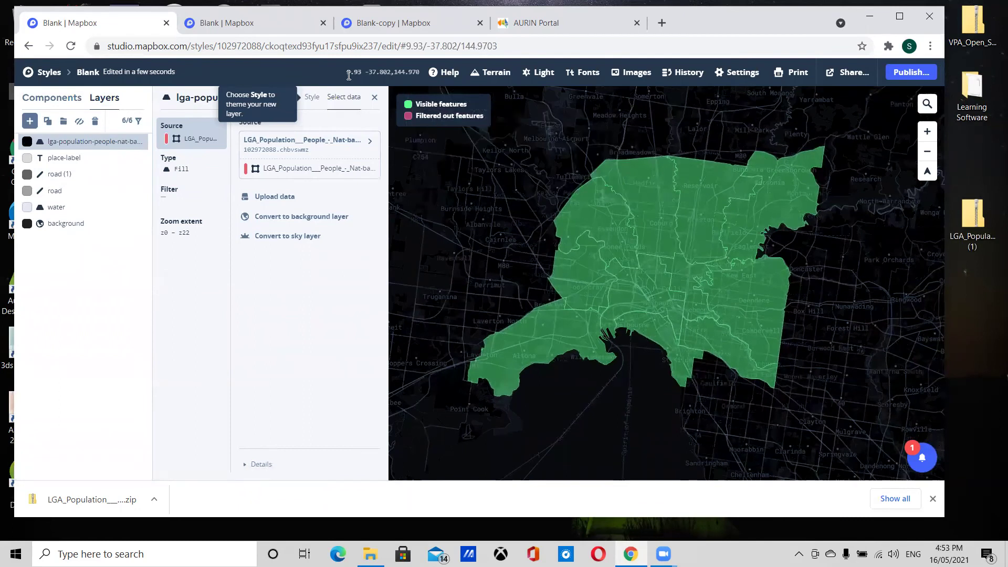
{"action": "left_click", "coordinate": [314, 101]}
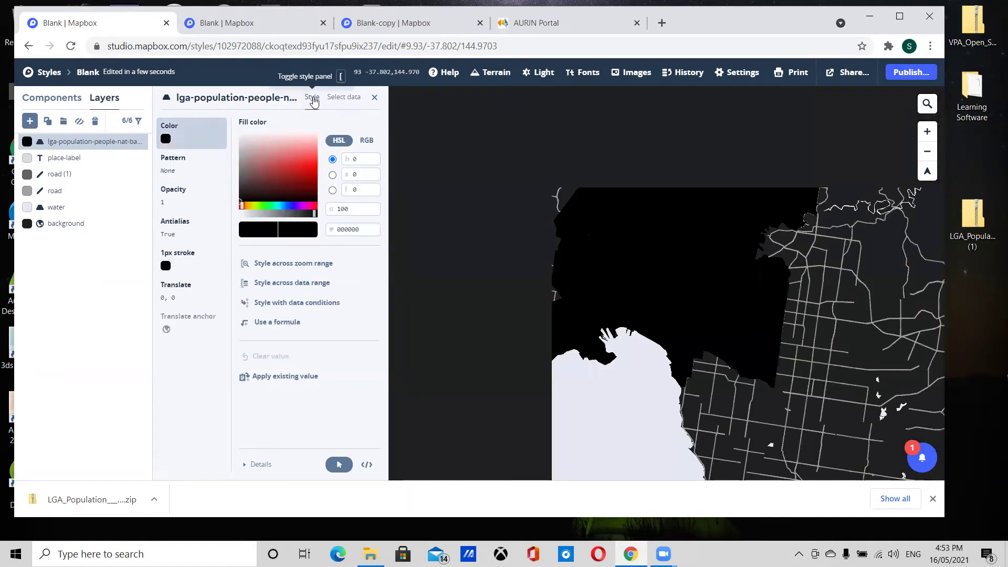
{"action": "scroll", "coordinate": [699, 245], "scroll_direction": "up", "scroll_amount": 1}
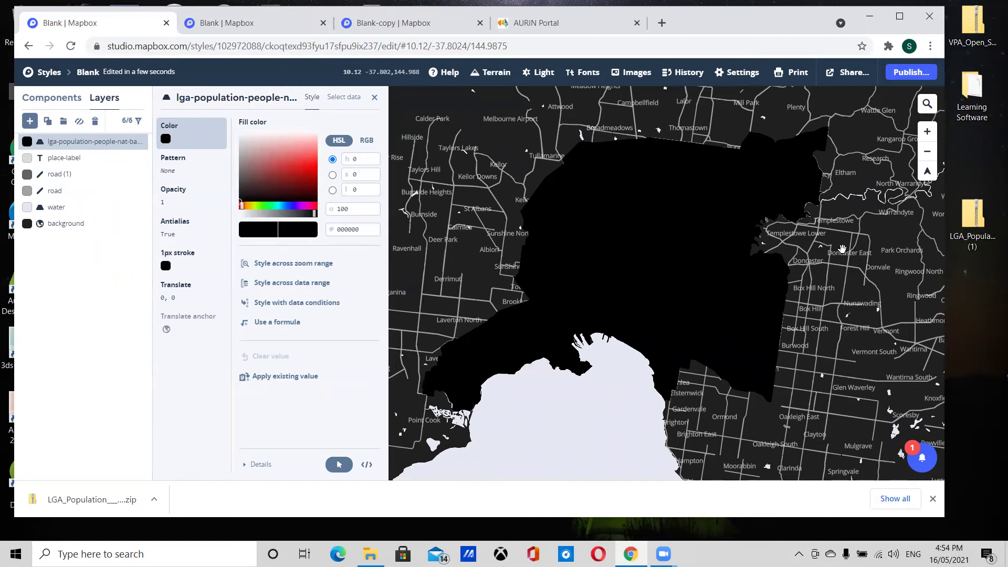
{"action": "left_click", "coordinate": [294, 283]}
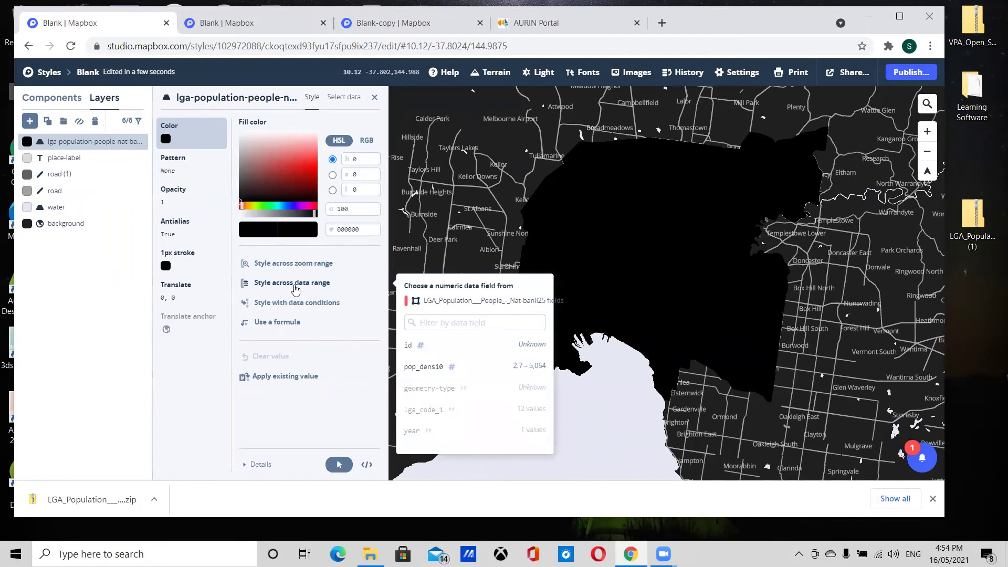
{"action": "left_click", "coordinate": [452, 364]}
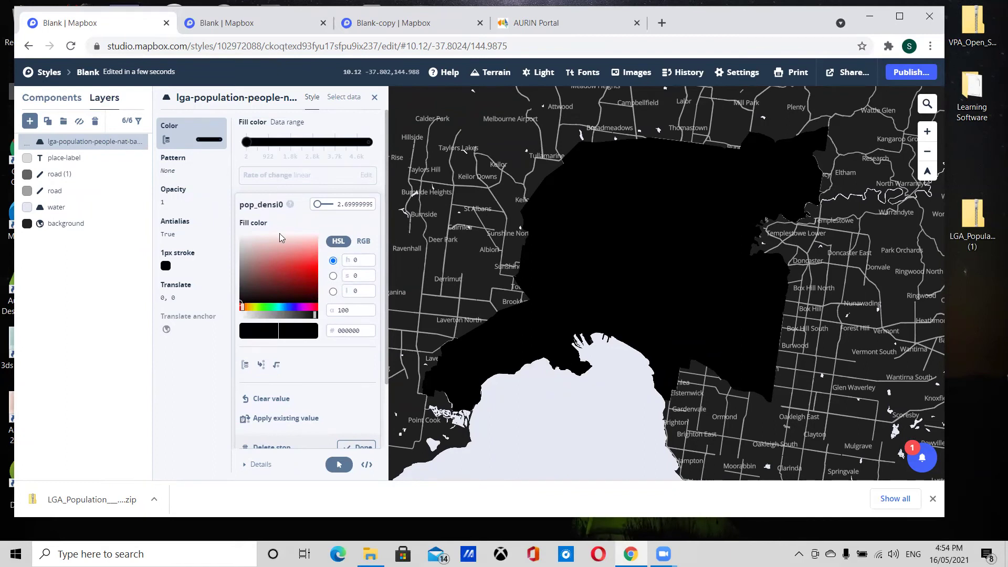
- Set the fill color of the lowest pop_densi0 stop to light pink, hsl(0, 100%, 87%)
{"action": "left_click", "coordinate": [315, 245]}
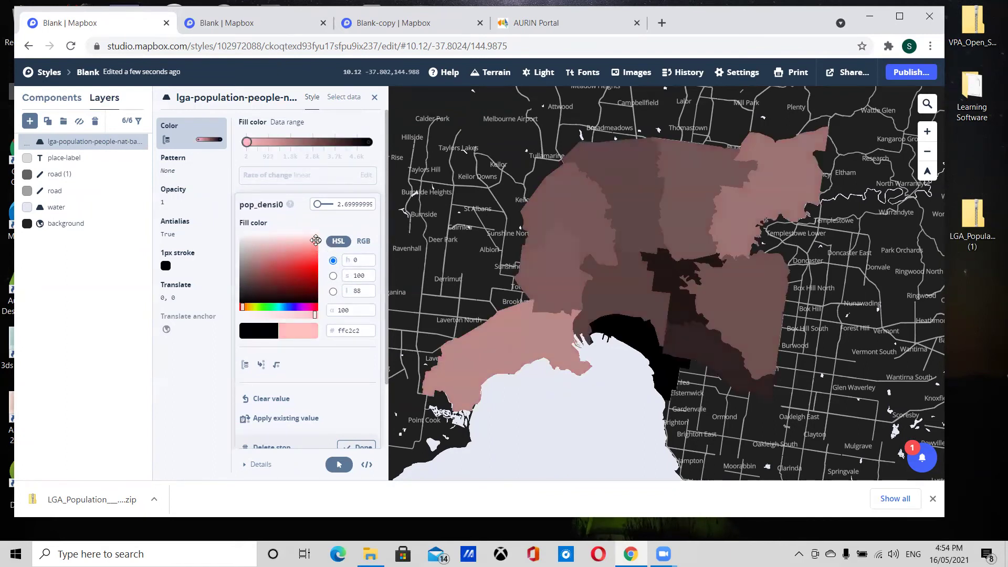
{"action": "left_click_drag", "start_coordinate": [313, 245], "coordinate": [318, 242]}
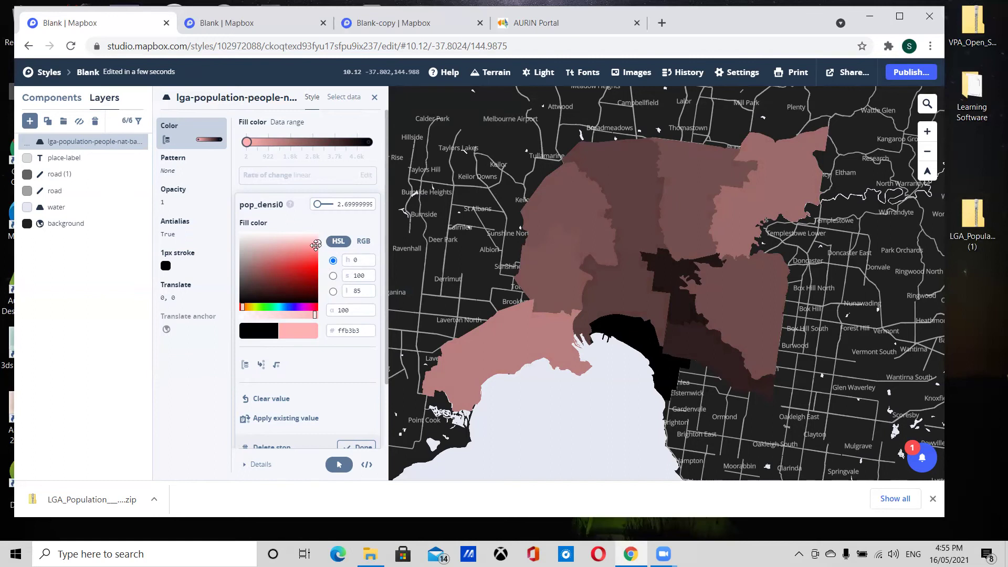
{"action": "left_click_drag", "start_coordinate": [316, 243], "coordinate": [317, 241]}
{"action": "left_click", "coordinate": [246, 142]}
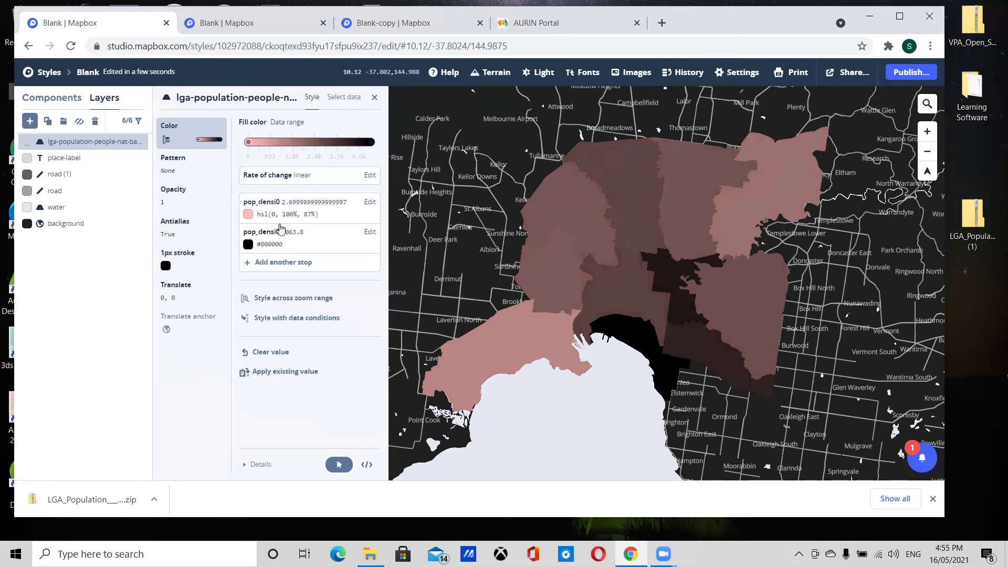
- Set the fill color of the highest pop_densi0 stop to the very dark red 290000
{"action": "left_click", "coordinate": [249, 244]}
{"action": "left_click_drag", "start_coordinate": [301, 321], "coordinate": [336, 334]}
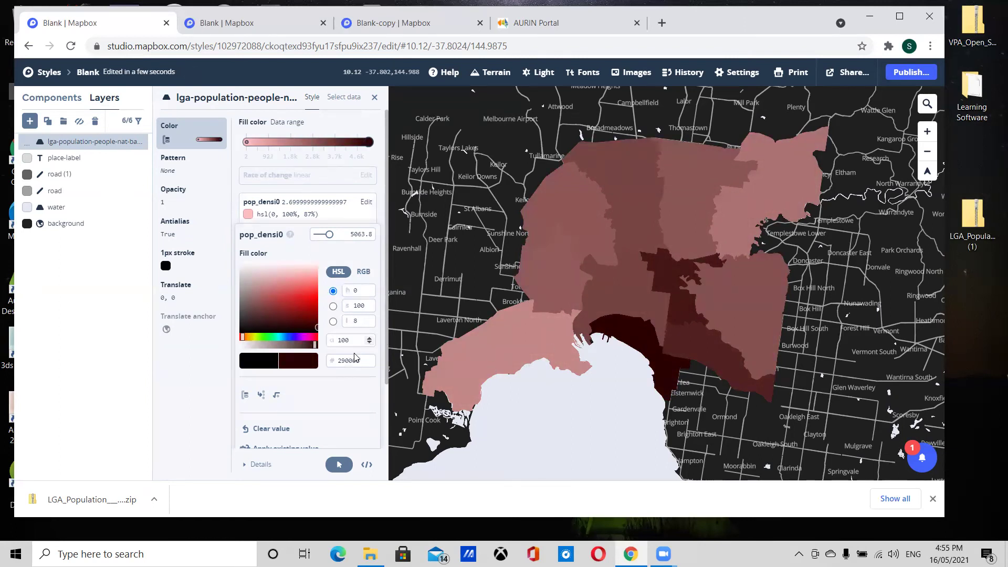
{"action": "left_click_drag", "start_coordinate": [707, 319], "coordinate": [588, 312]}
{"action": "scroll", "coordinate": [624, 294], "scroll_direction": "down", "scroll_amount": 2}
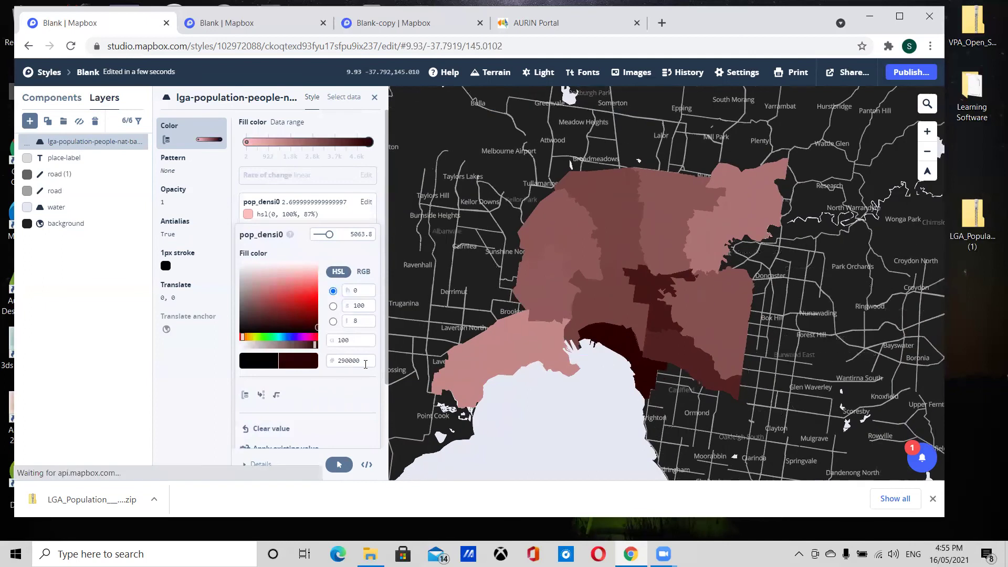
{"action": "scroll", "coordinate": [334, 408], "scroll_direction": "down", "scroll_amount": 2}
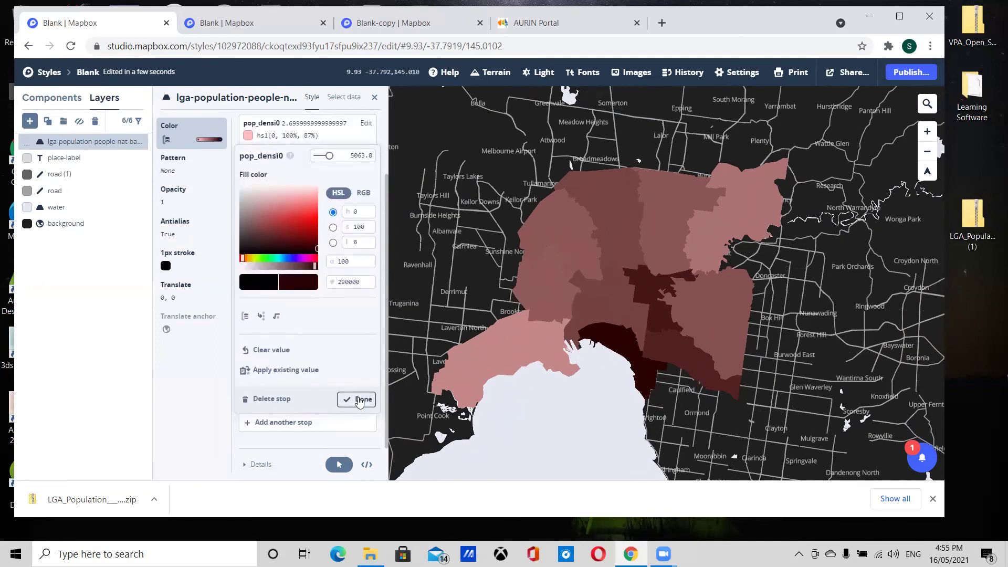
{"action": "left_click", "coordinate": [358, 400]}
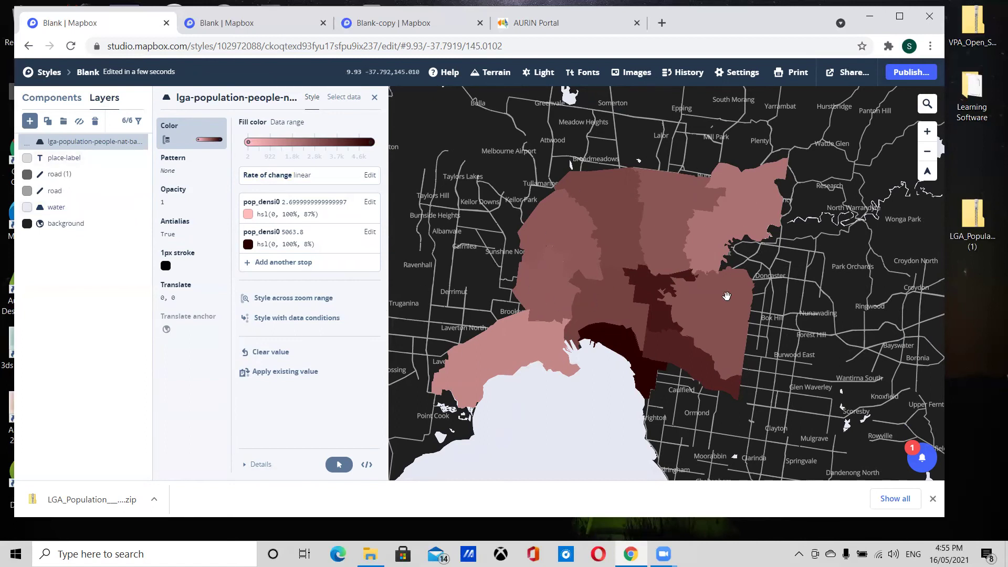
- Move the population layer between the water and background layers and inspect the shaded areas around Melbourne
{"action": "left_click_drag", "start_coordinate": [63, 141], "coordinate": [53, 220]}
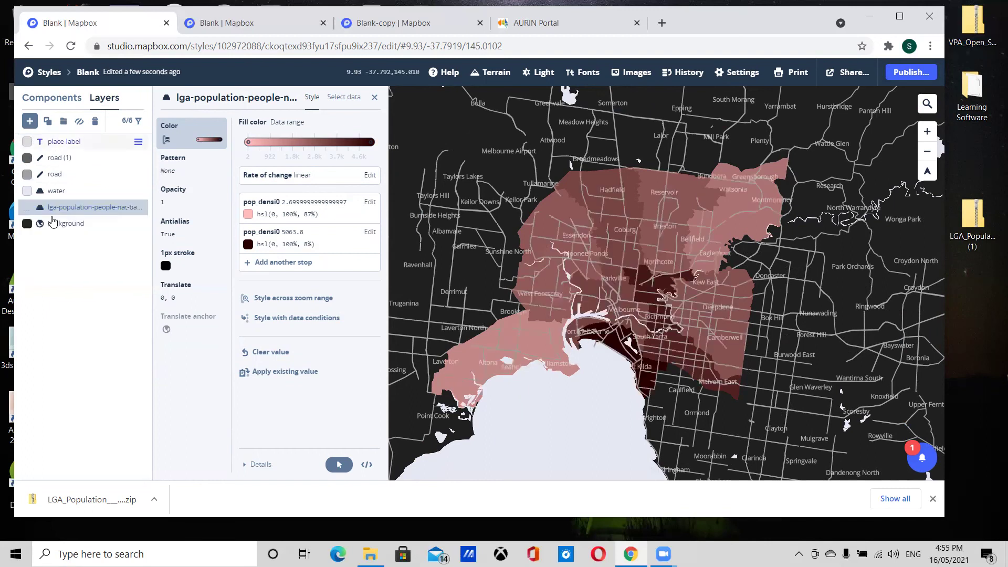
{"action": "scroll", "coordinate": [770, 315], "scroll_direction": "up", "scroll_amount": 2}
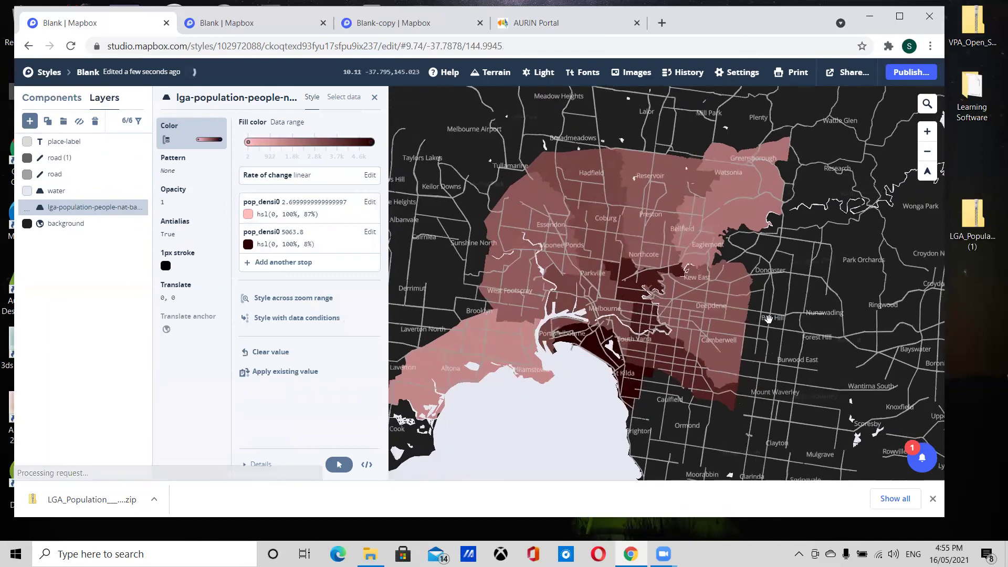
{"action": "left_click_drag", "start_coordinate": [520, 332], "coordinate": [550, 337]}
{"action": "scroll", "coordinate": [631, 353], "scroll_direction": "up", "scroll_amount": 1}
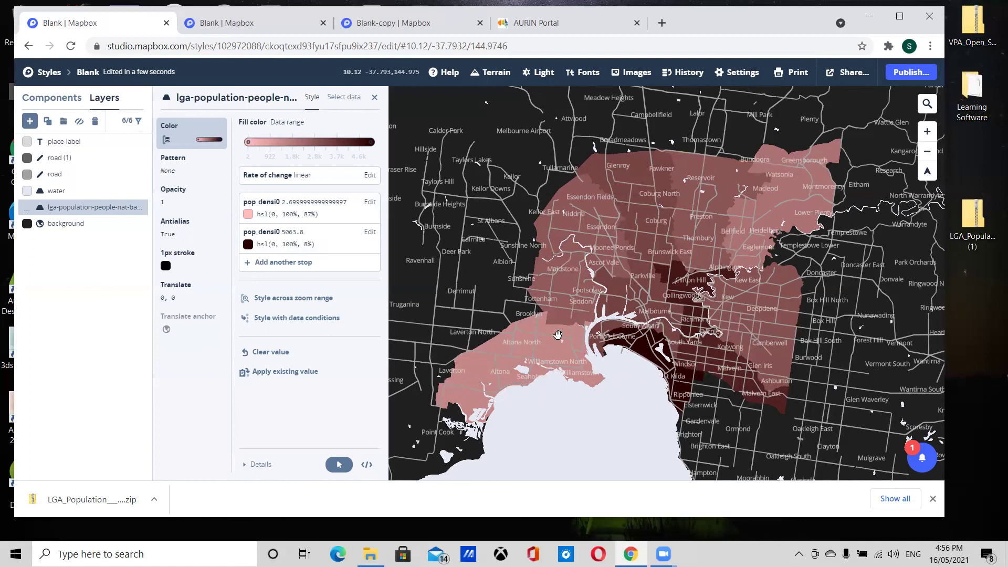
{"action": "scroll", "coordinate": [671, 364], "scroll_direction": "up", "scroll_amount": 1}
{"action": "scroll", "coordinate": [671, 365], "scroll_direction": "up", "scroll_amount": 1}
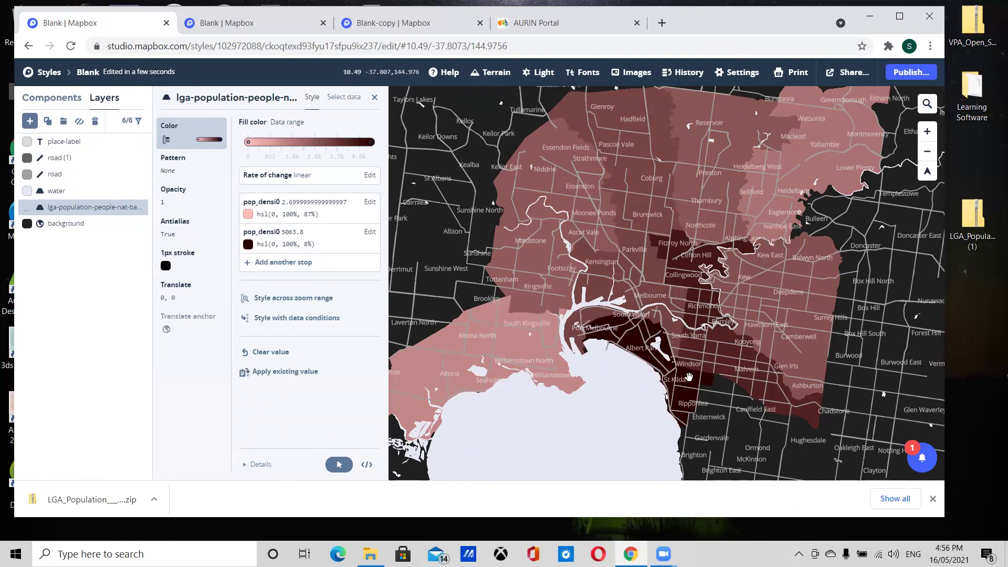
{"action": "scroll", "coordinate": [669, 381], "scroll_direction": "down", "scroll_amount": 2}
{"action": "left_click_drag", "start_coordinate": [753, 319], "coordinate": [751, 325]}
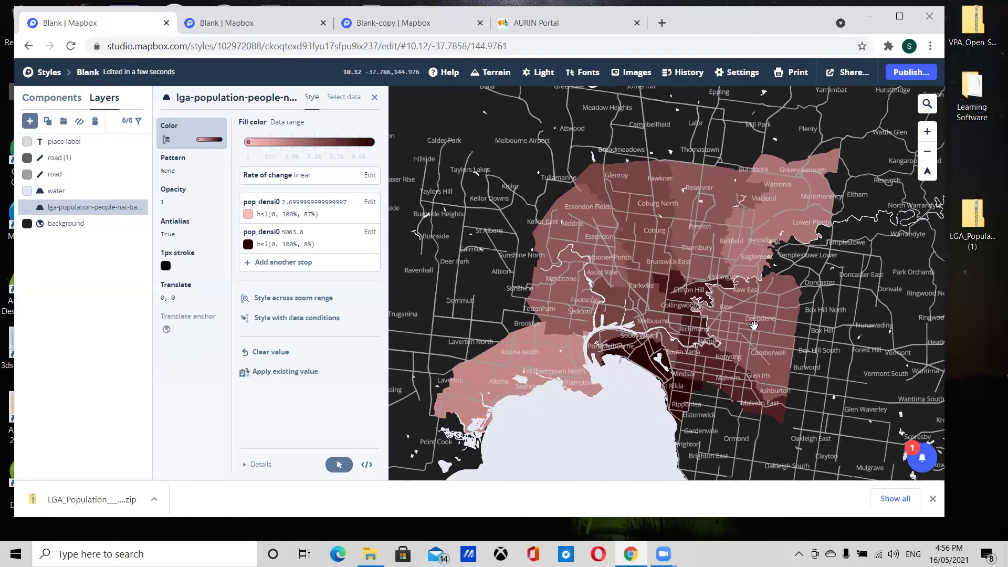